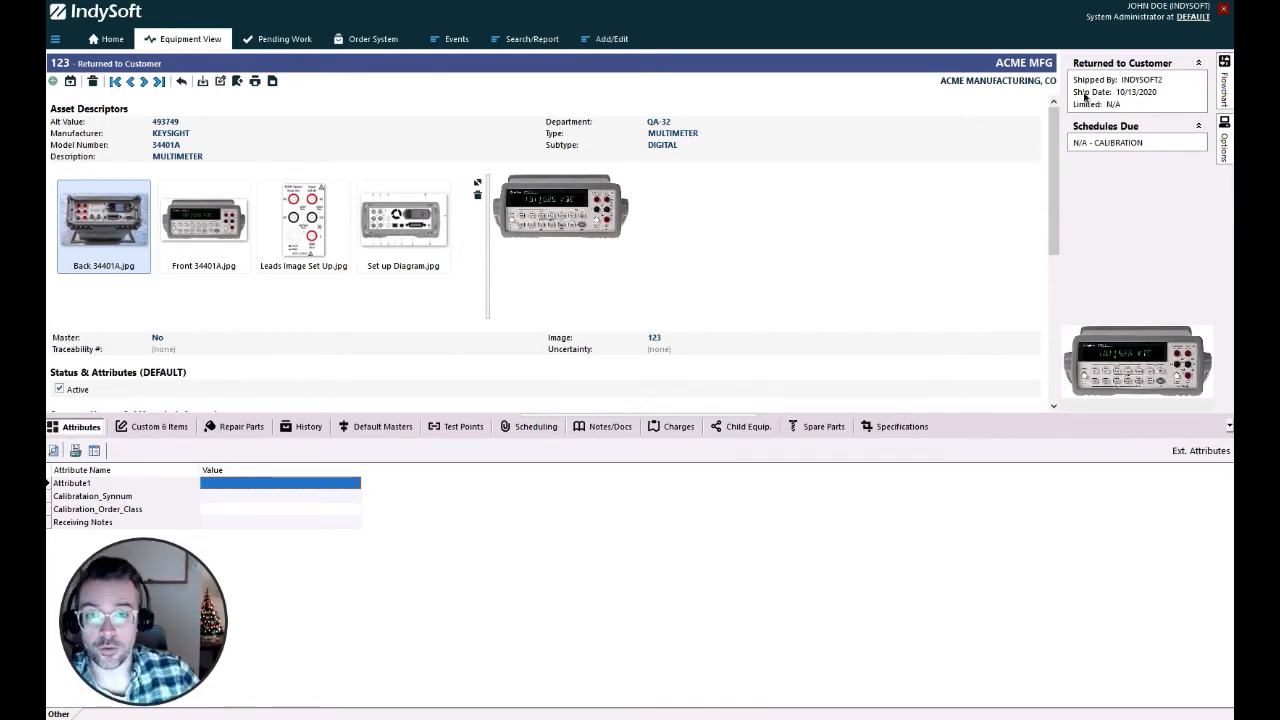
- Set the tracking status of asset 123 to At Vendor
{"action": "left_click", "coordinate": [1178, 65]}
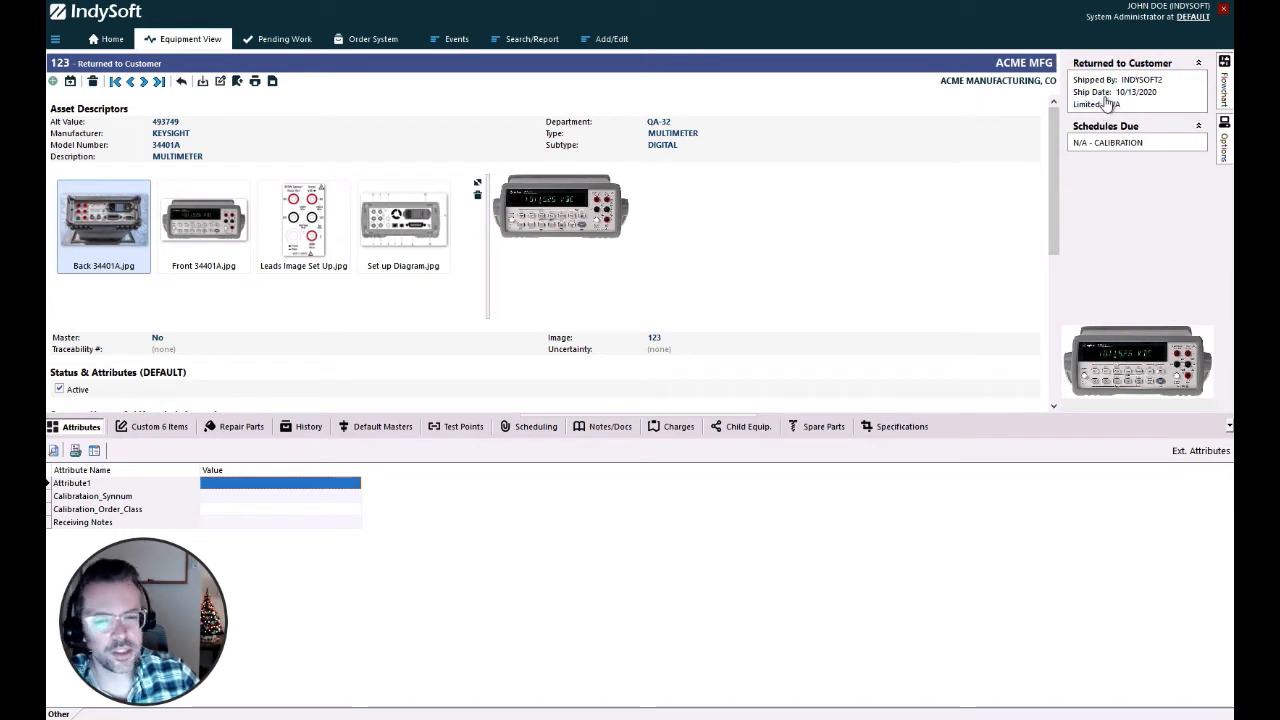
{"action": "left_click", "coordinate": [1125, 63]}
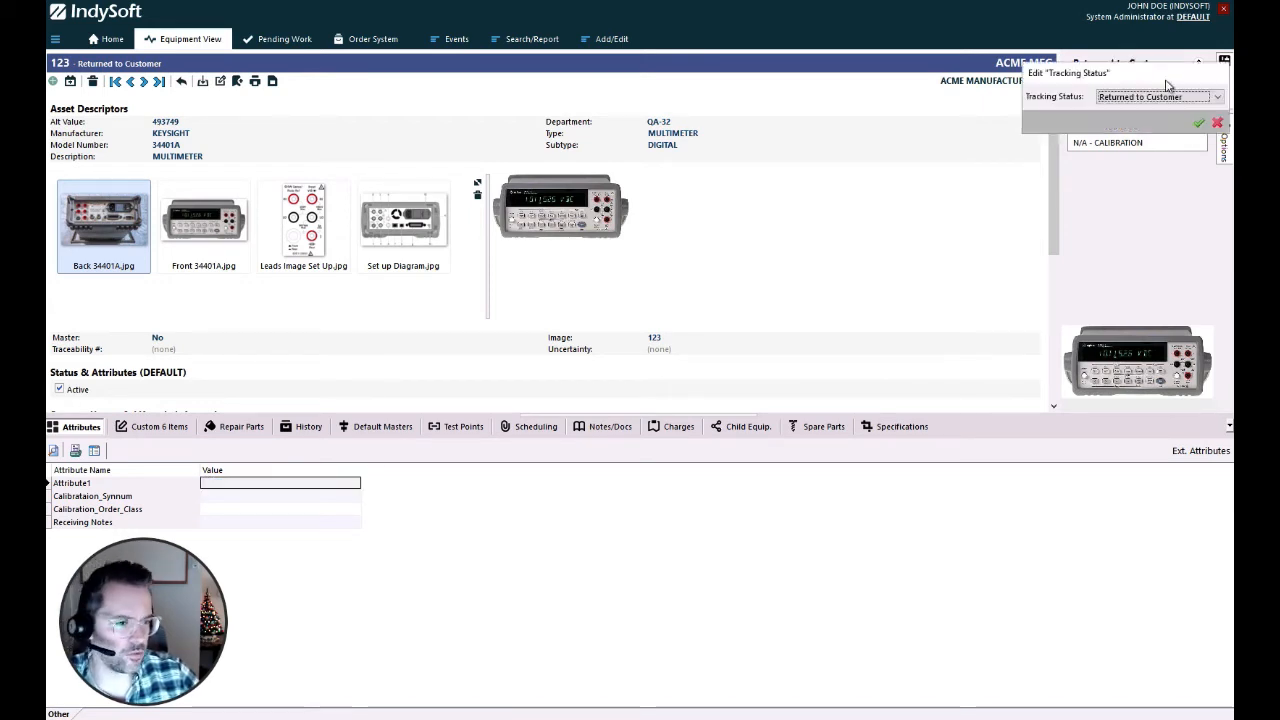
{"action": "left_click", "coordinate": [1160, 96]}
{"action": "left_click", "coordinate": [1150, 107]}
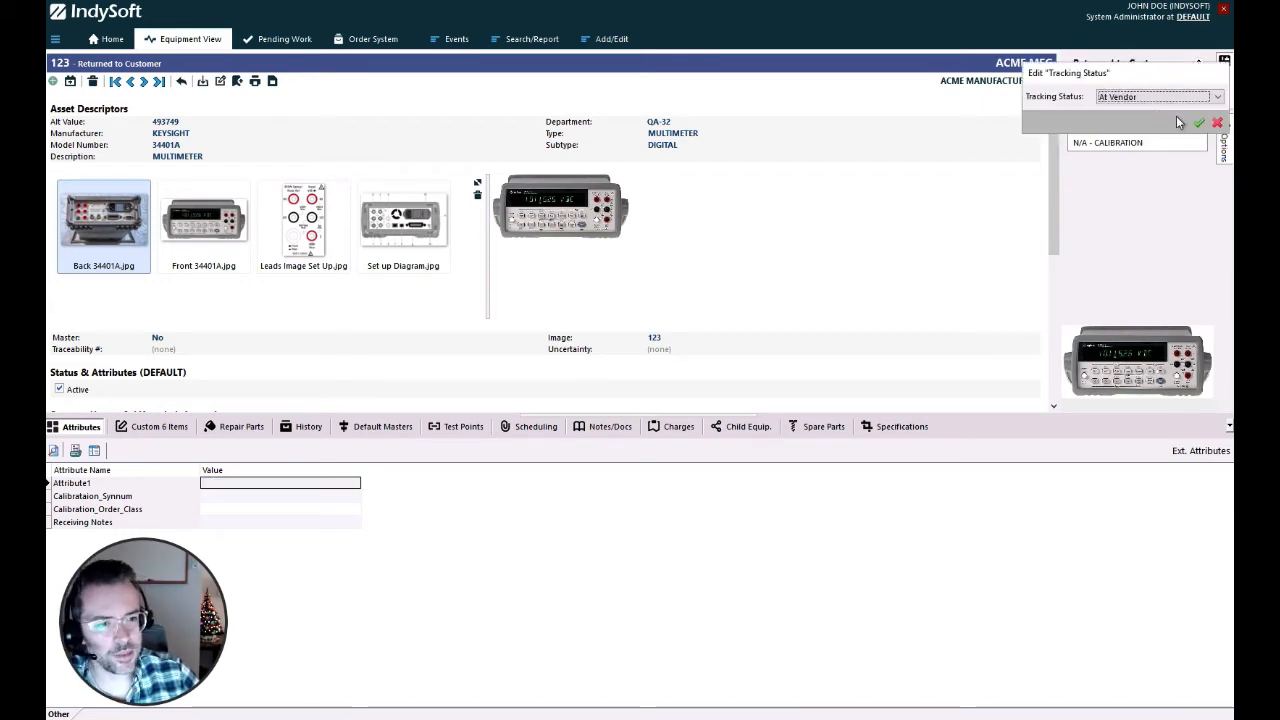
{"action": "left_click", "coordinate": [1198, 122]}
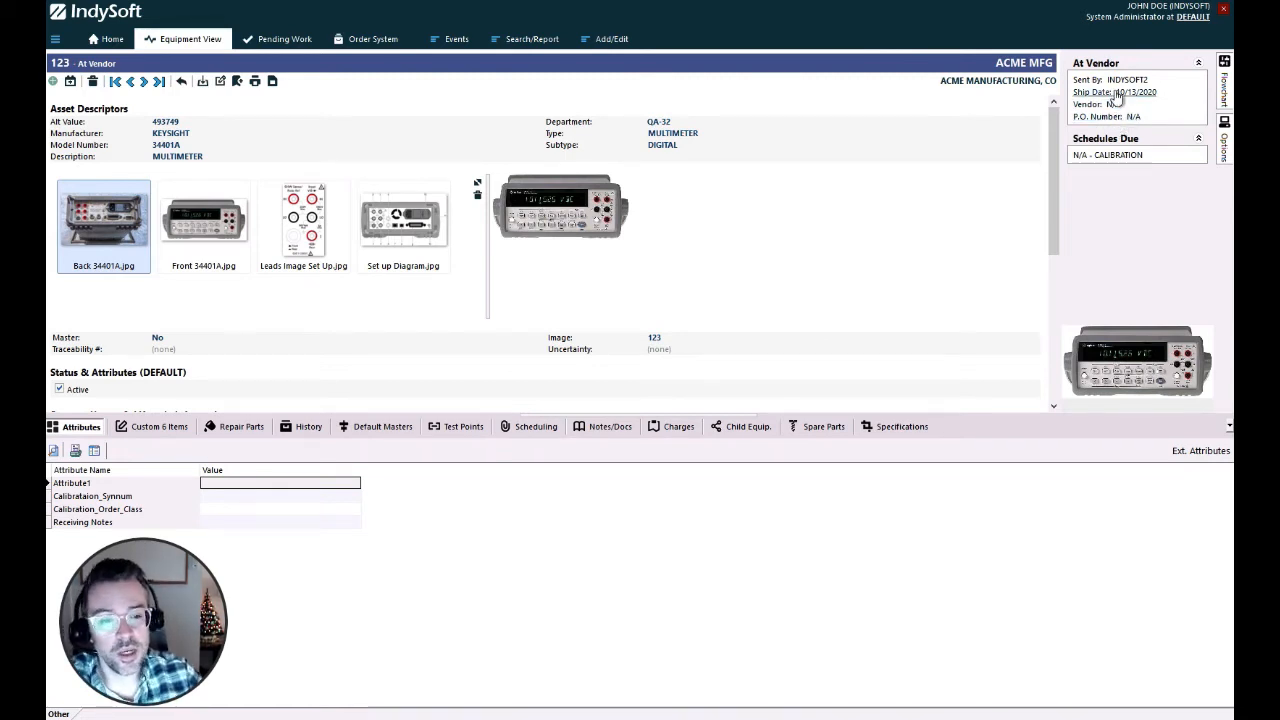
- Open the workflow configuration from the home options and go to the Status Changes settings of the PREPRINT CAL LABEL event
{"action": "left_click_drag", "start_coordinate": [1052, 163], "coordinate": [1052, 378]}
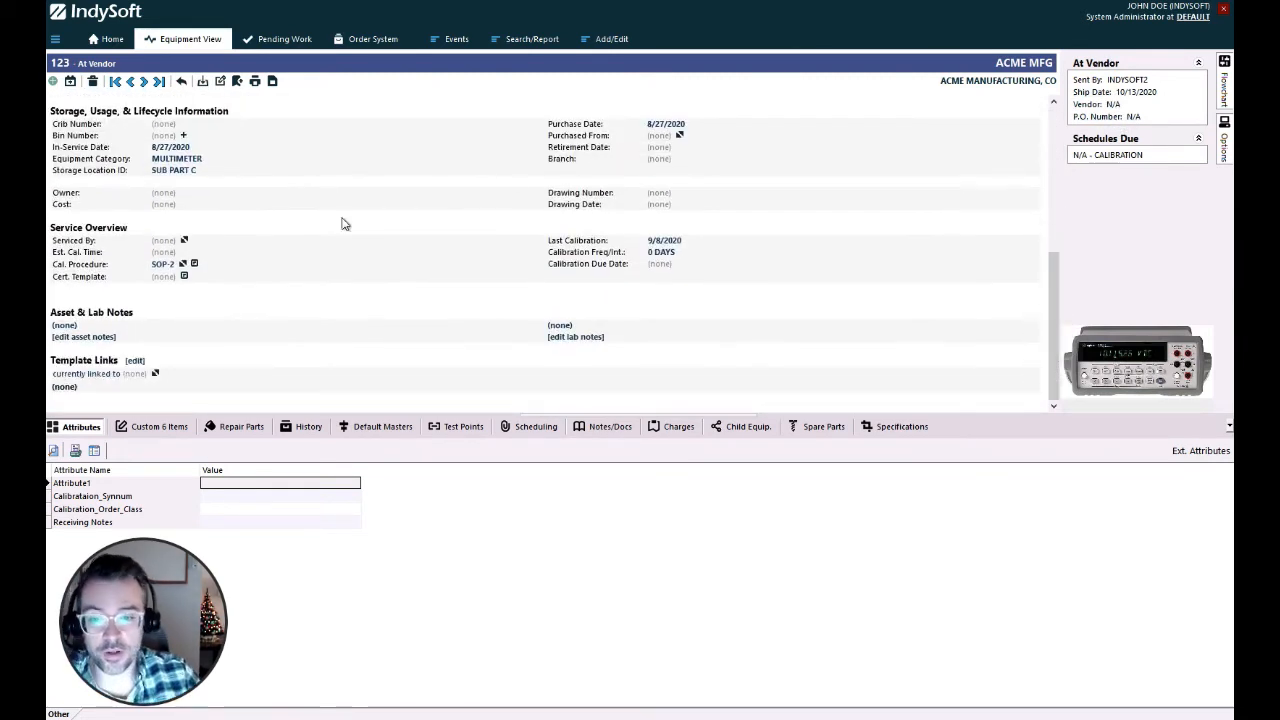
{"action": "left_click_drag", "start_coordinate": [1054, 293], "coordinate": [1051, 380]}
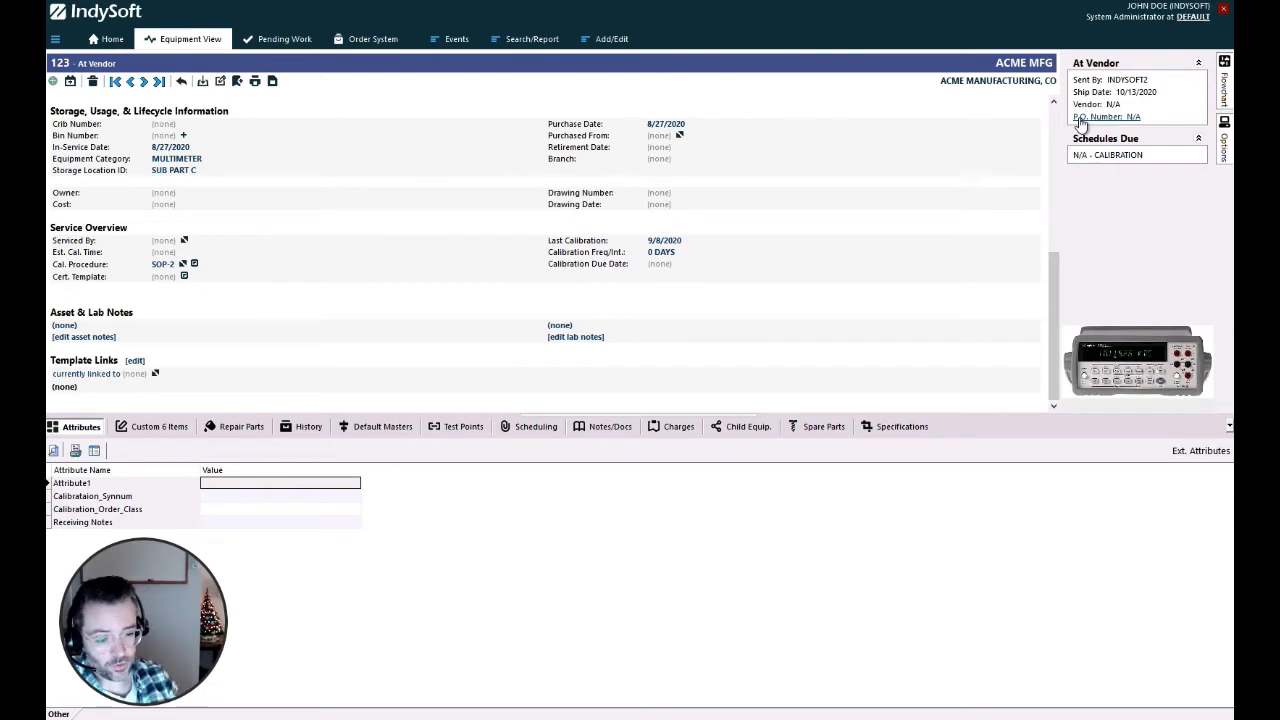
{"action": "left_click", "coordinate": [108, 38]}
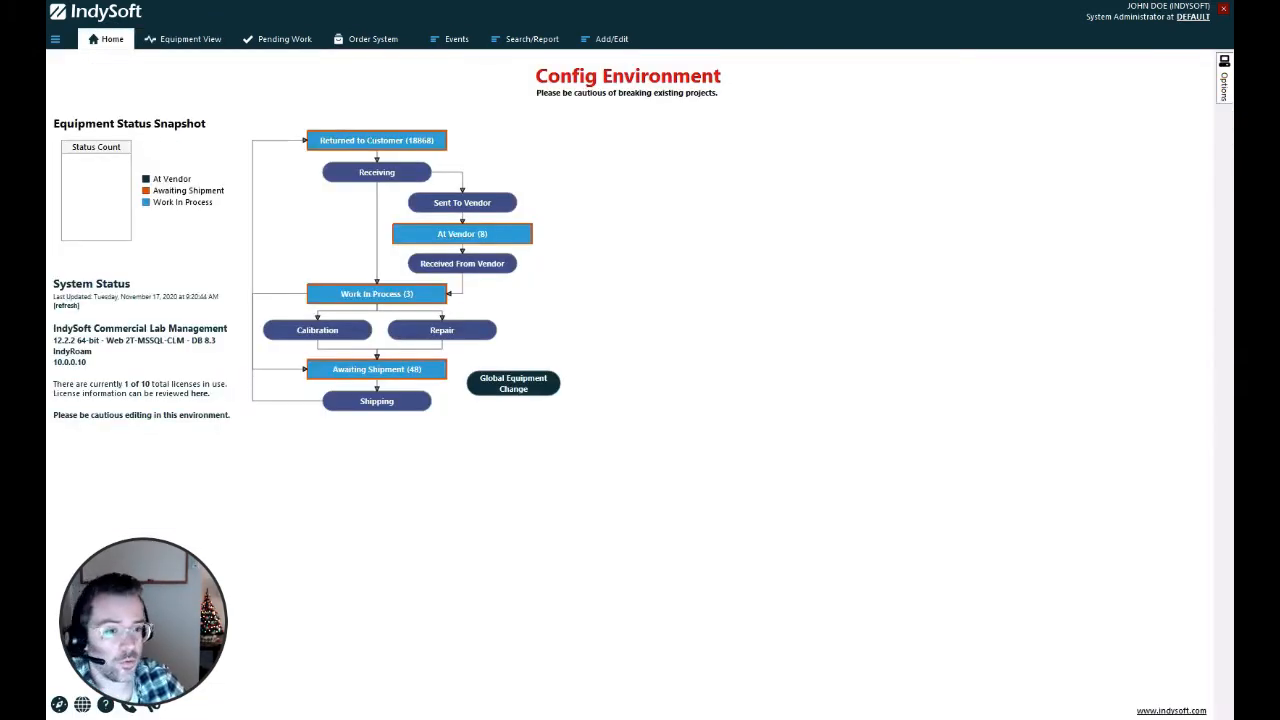
{"action": "left_click", "coordinate": [1226, 88]}
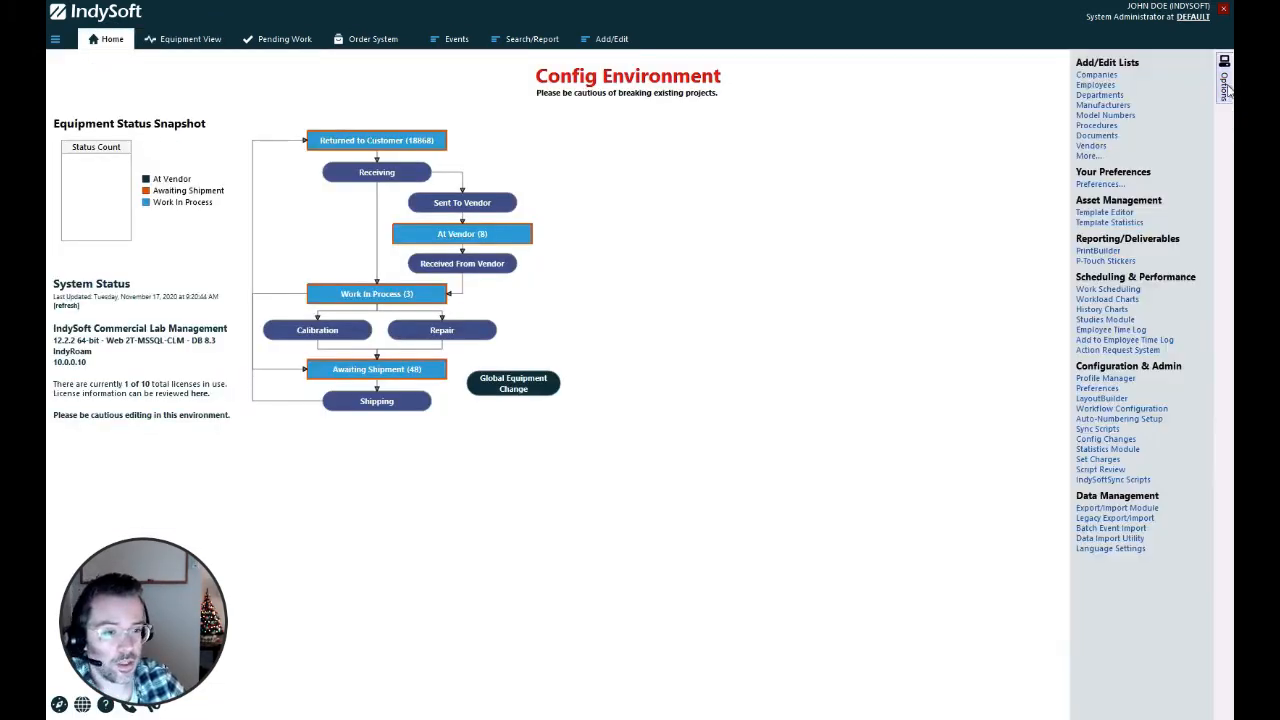
{"action": "left_click", "coordinate": [1147, 410]}
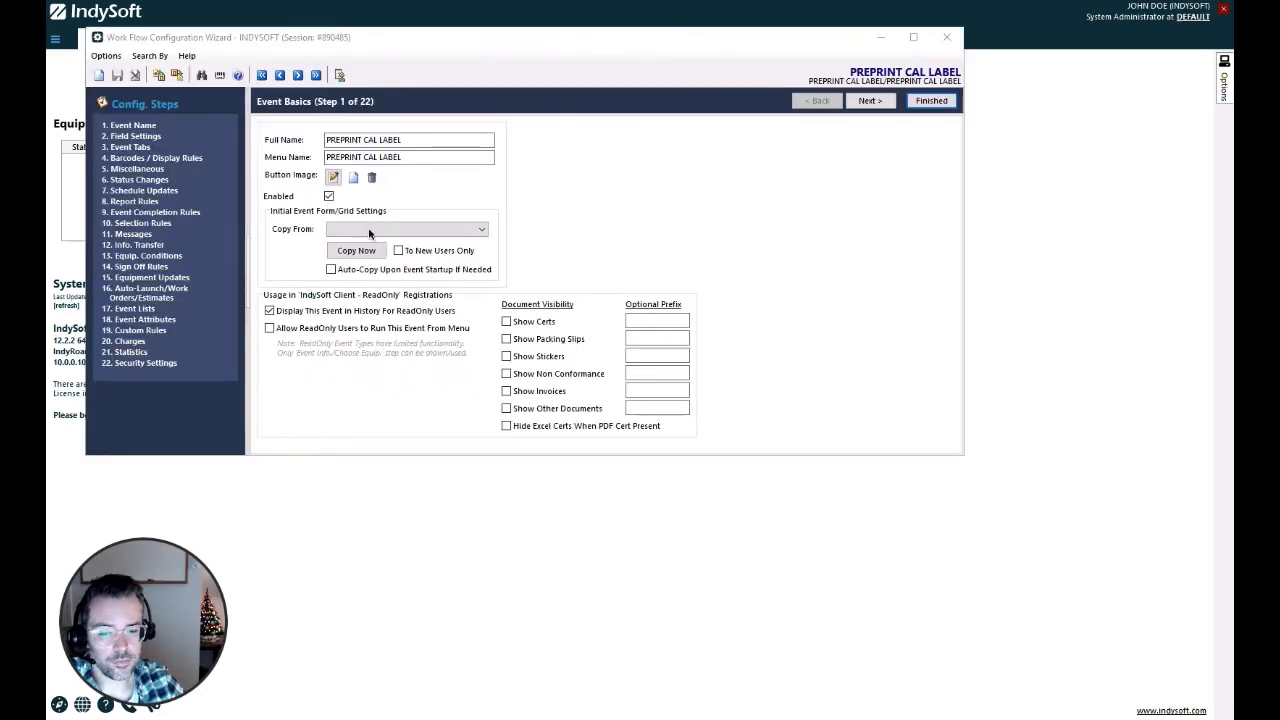
{"action": "left_click", "coordinate": [143, 180]}
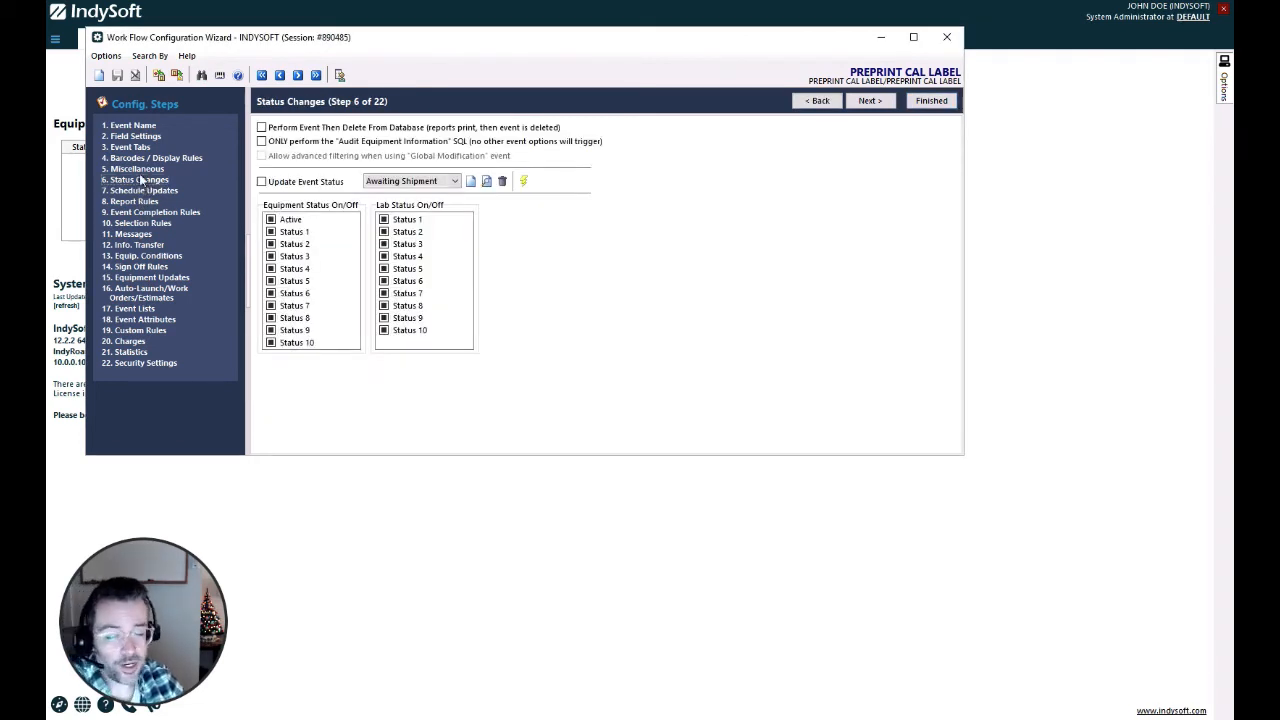
- Examine the field labels of the Awaiting Shipment tracking status, then close its editor without saving
{"action": "left_click", "coordinate": [488, 186]}
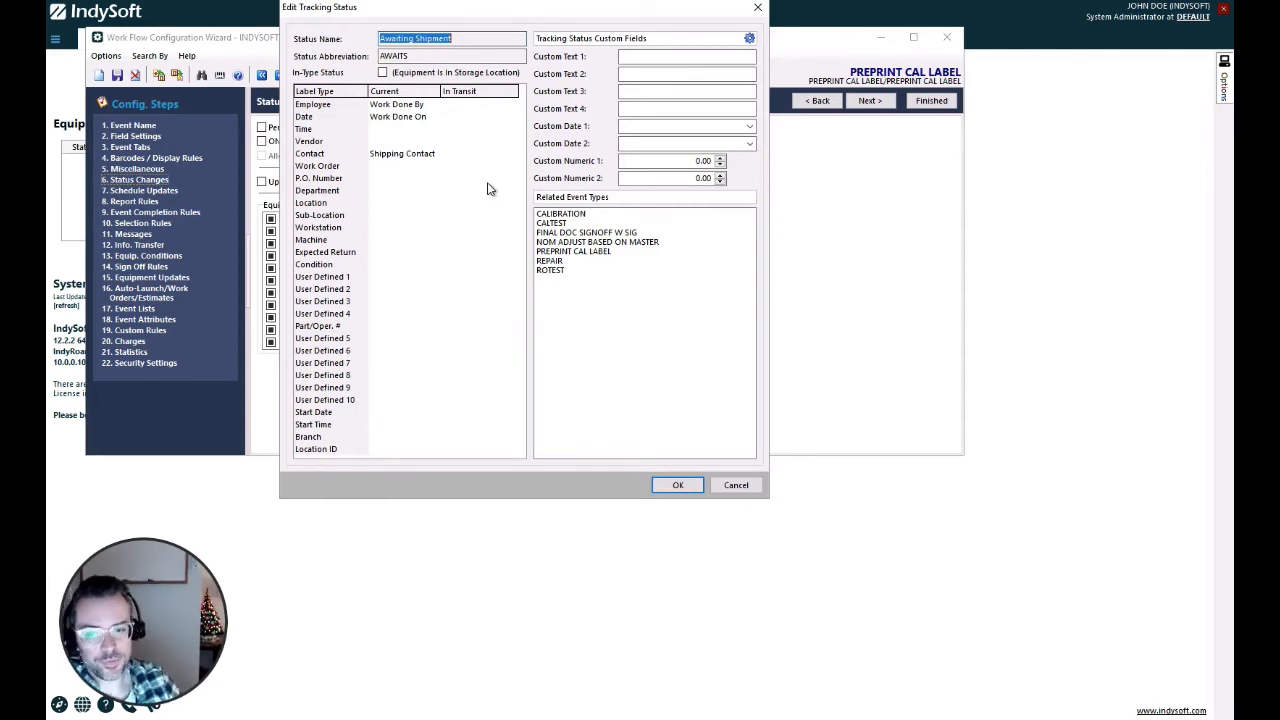
{"action": "left_click", "coordinate": [403, 190]}
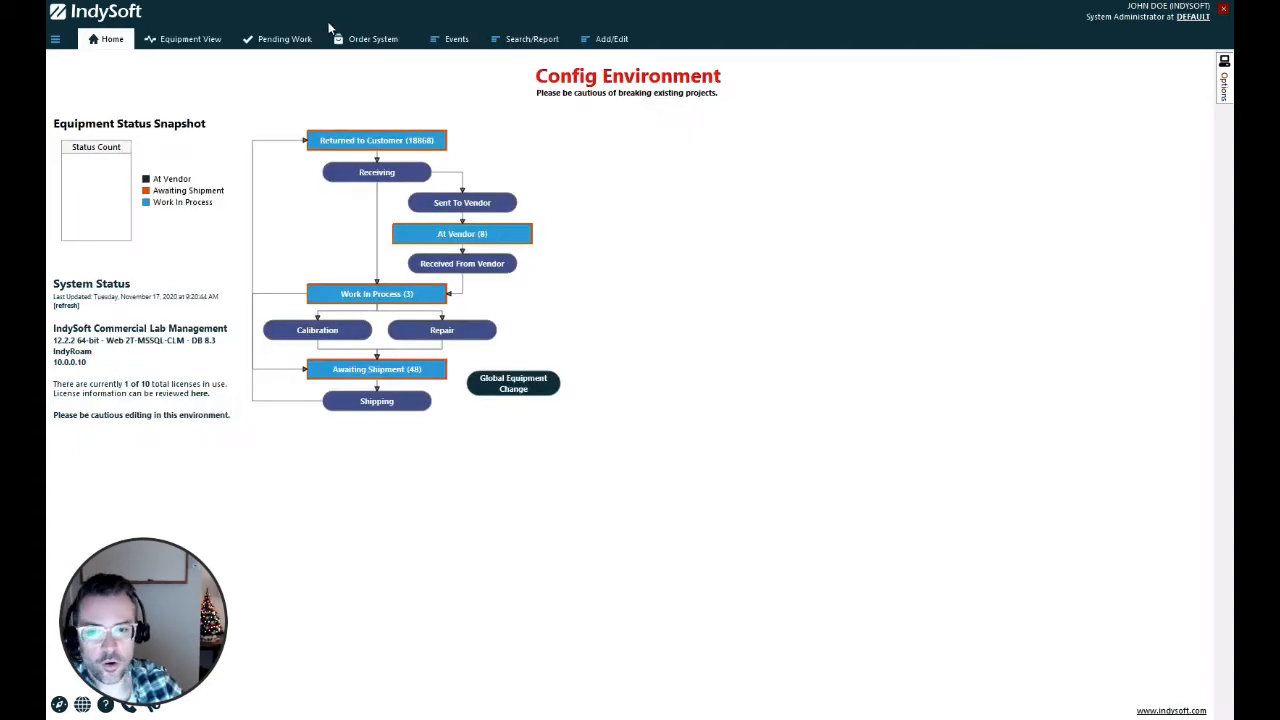
{"action": "left_click", "coordinate": [195, 42]}
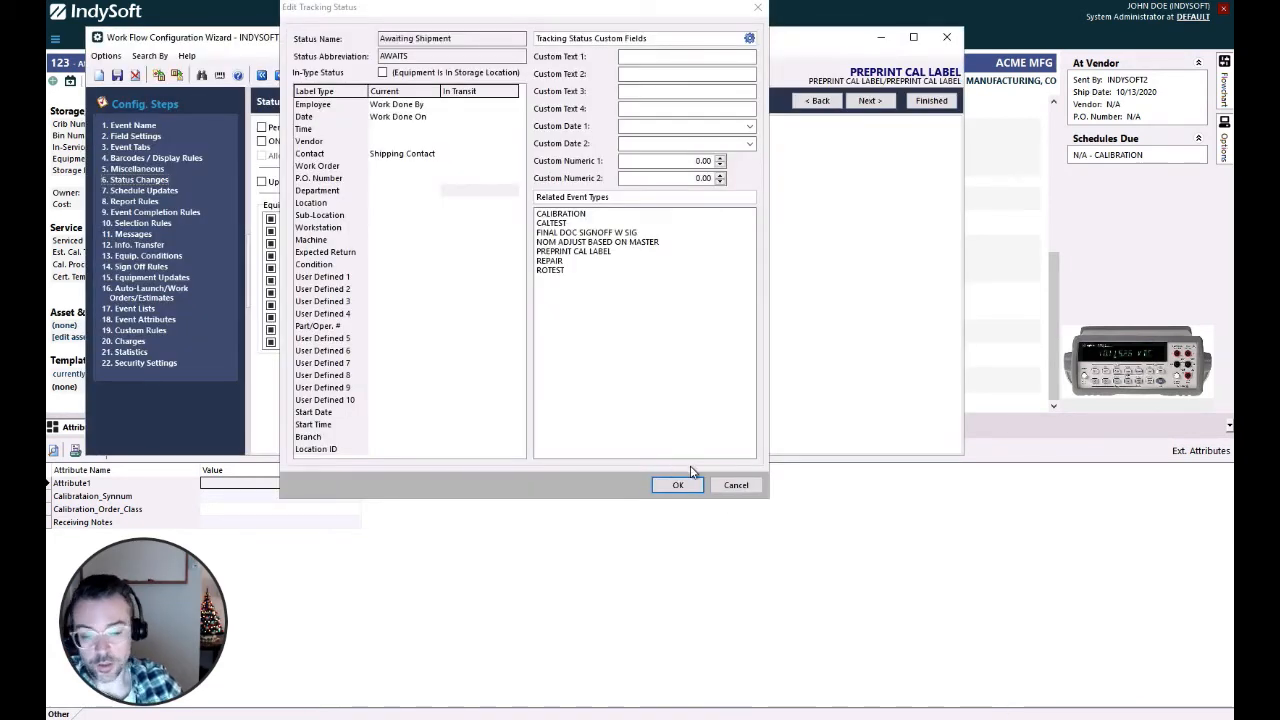
{"action": "left_click", "coordinate": [739, 486]}
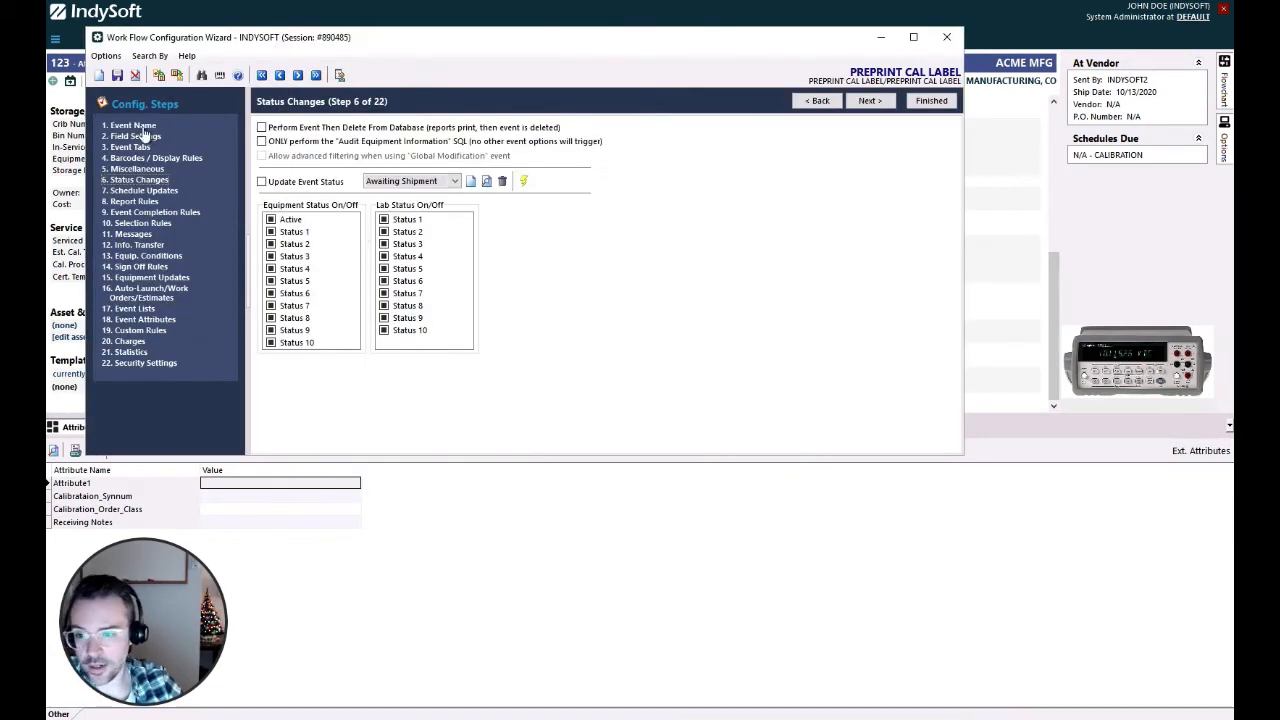
- Review the Store In options for the Department field in the event's field settings
{"action": "left_click", "coordinate": [145, 136]}
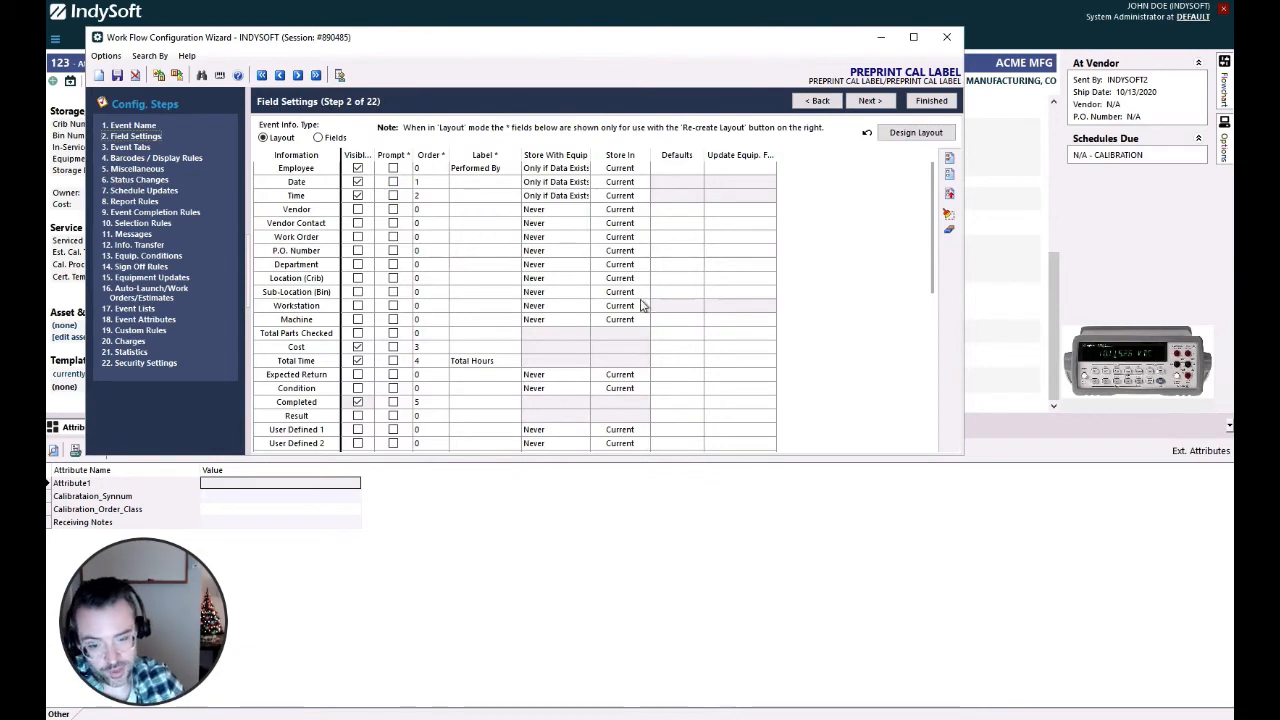
{"action": "left_click", "coordinate": [642, 266]}
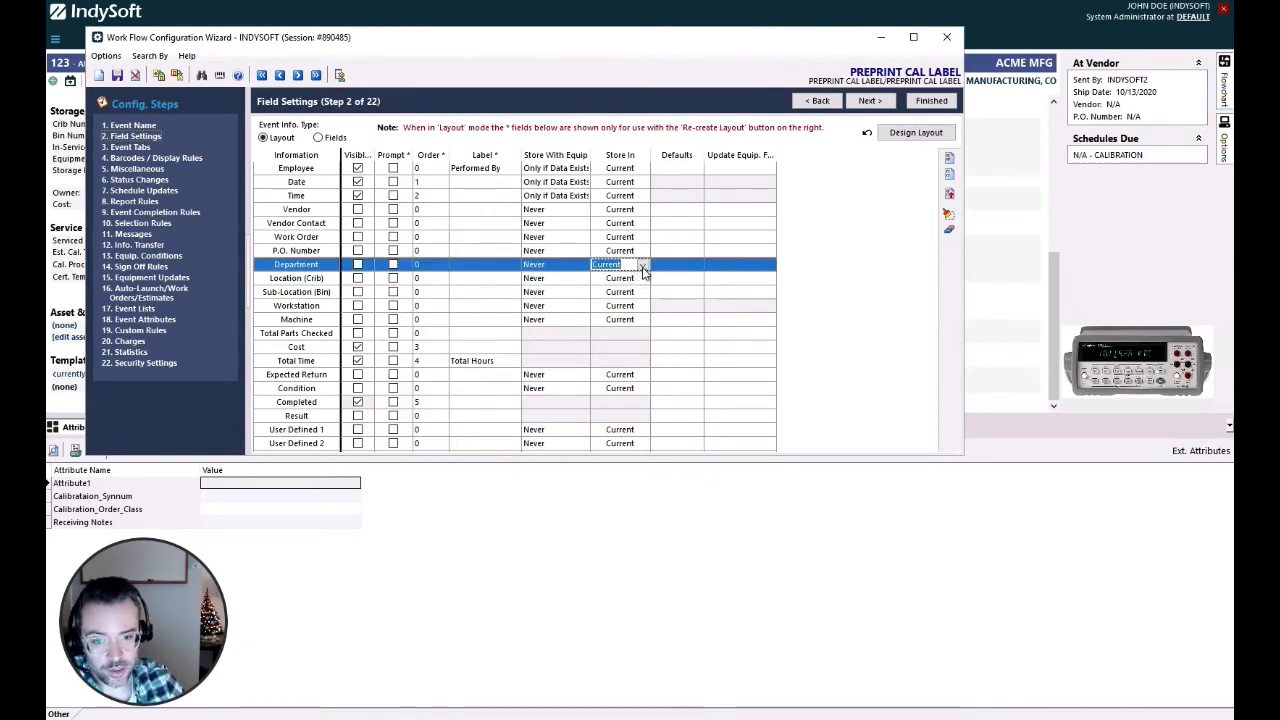
{"action": "left_click", "coordinate": [643, 266]}
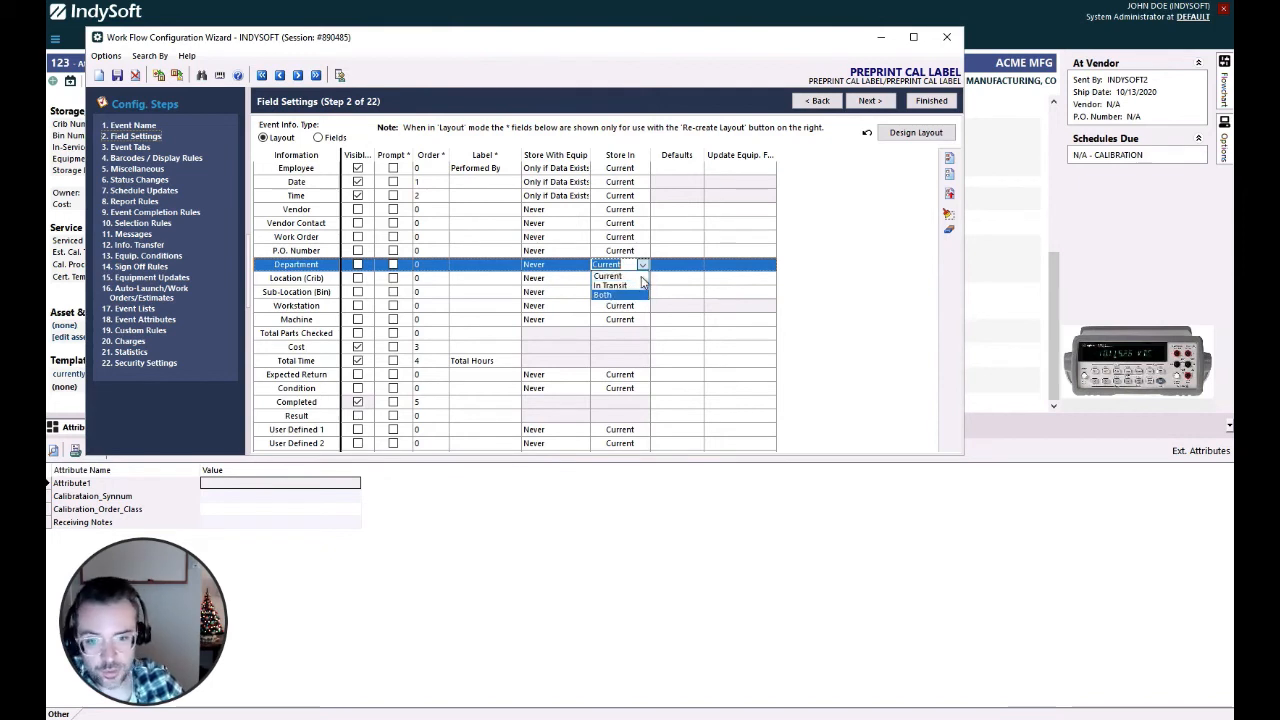
{"action": "left_click", "coordinate": [645, 268]}
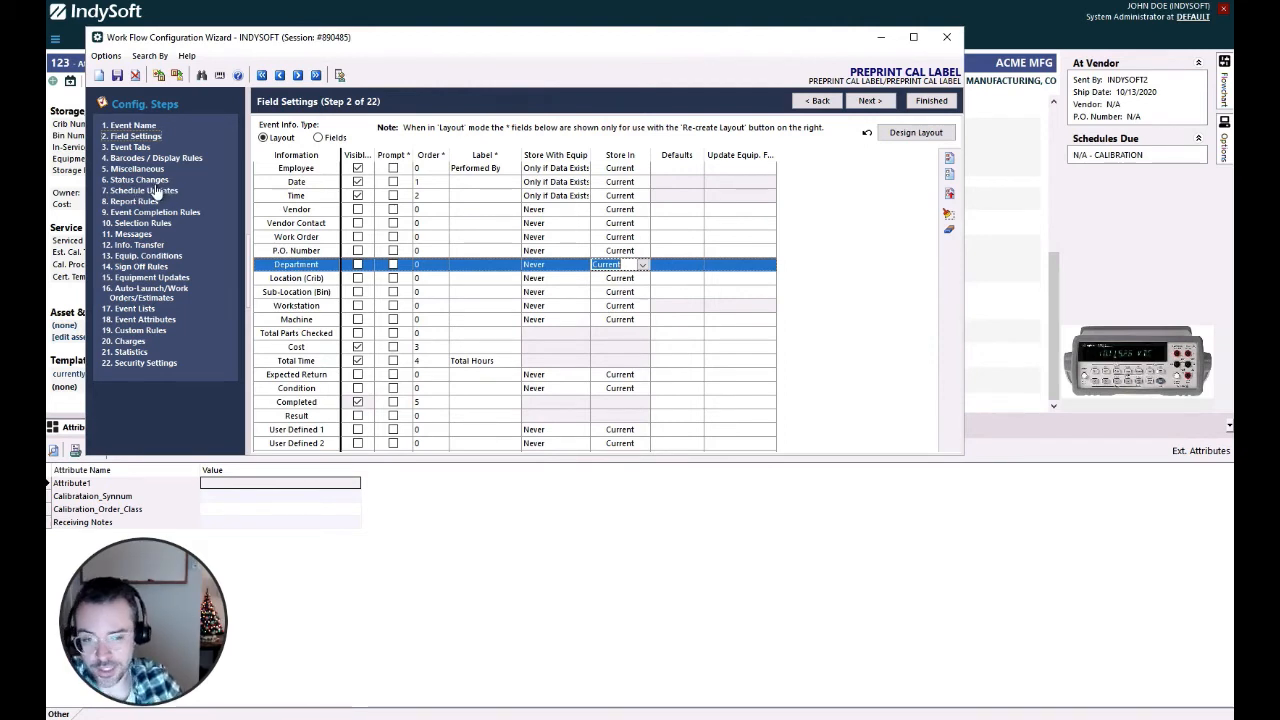
- Give the Awaiting Shipment tracking status the Current label "Temporary Value" for User Defined 1
{"action": "left_click", "coordinate": [144, 184]}
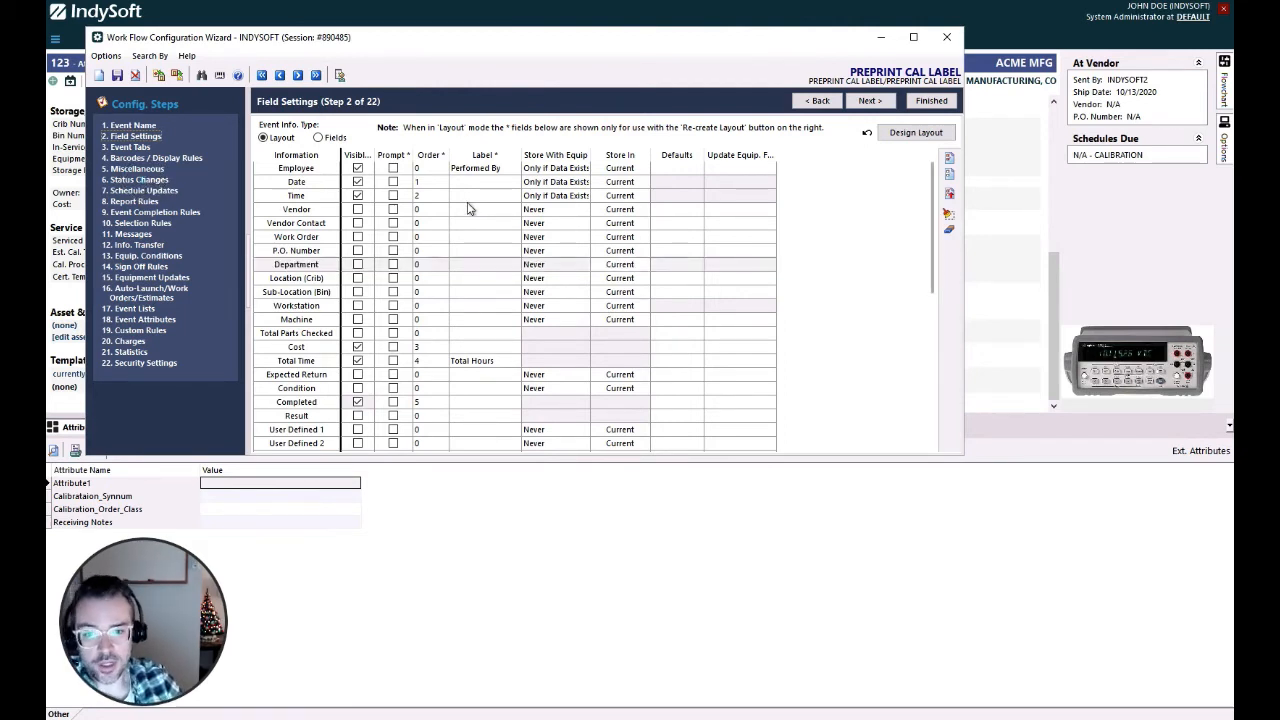
{"action": "left_click", "coordinate": [162, 183]}
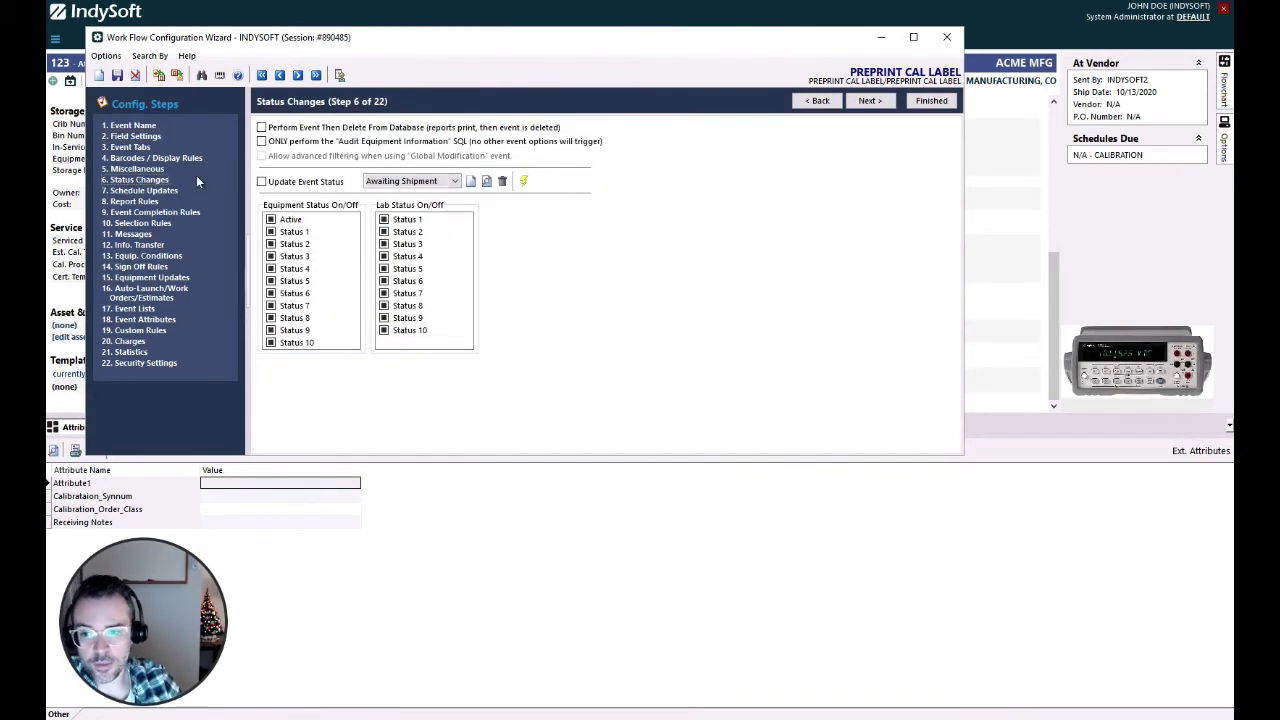
{"action": "left_click", "coordinate": [488, 182]}
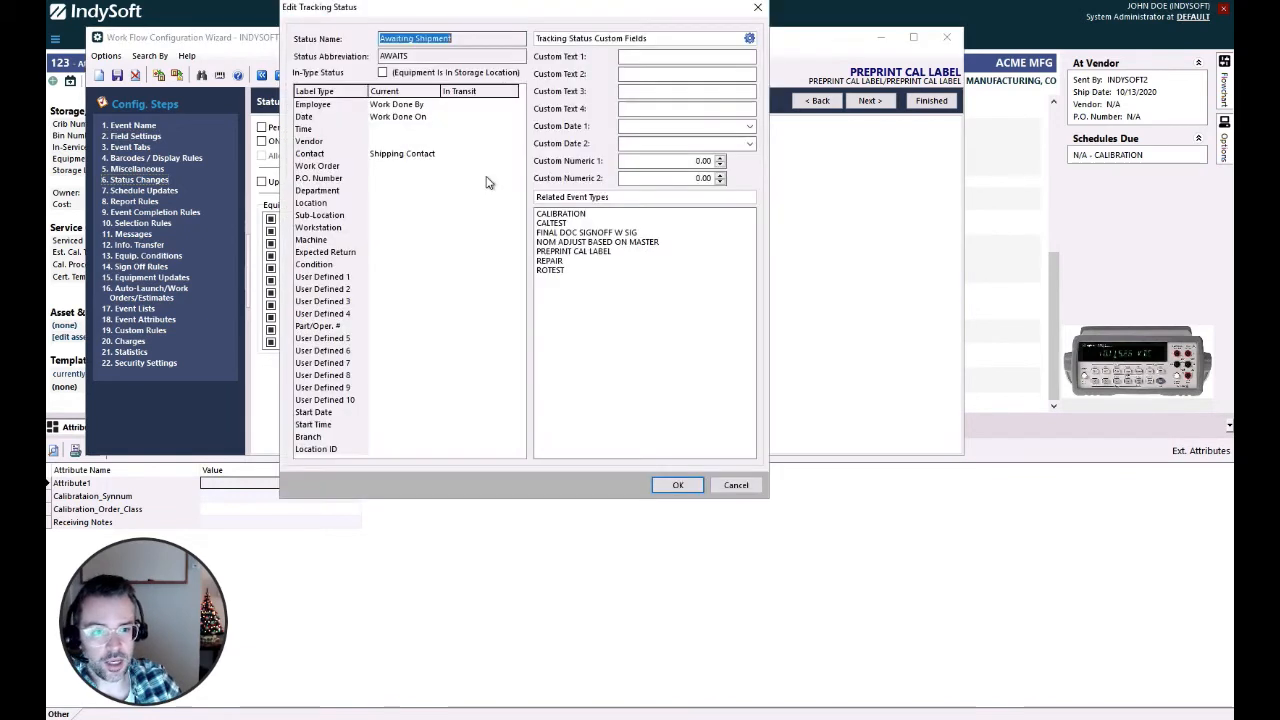
{"action": "left_click", "coordinate": [394, 277]}
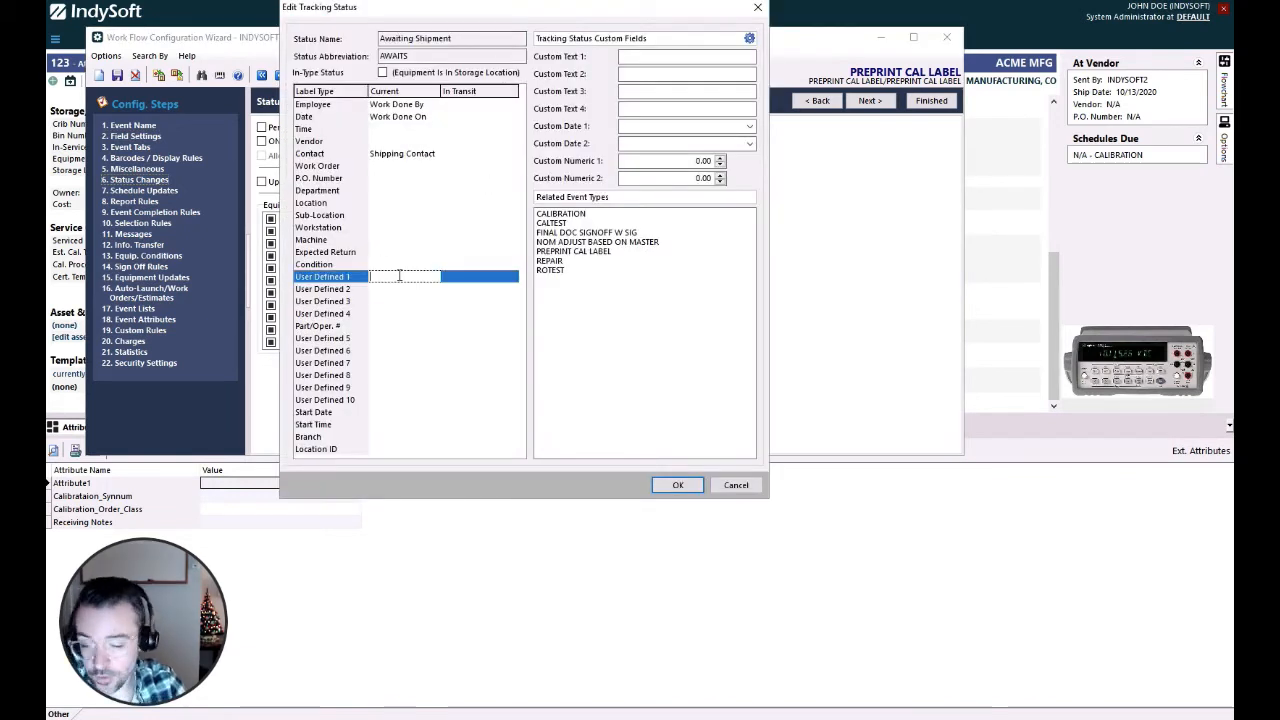
{"action": "type", "text": "Tempr"}
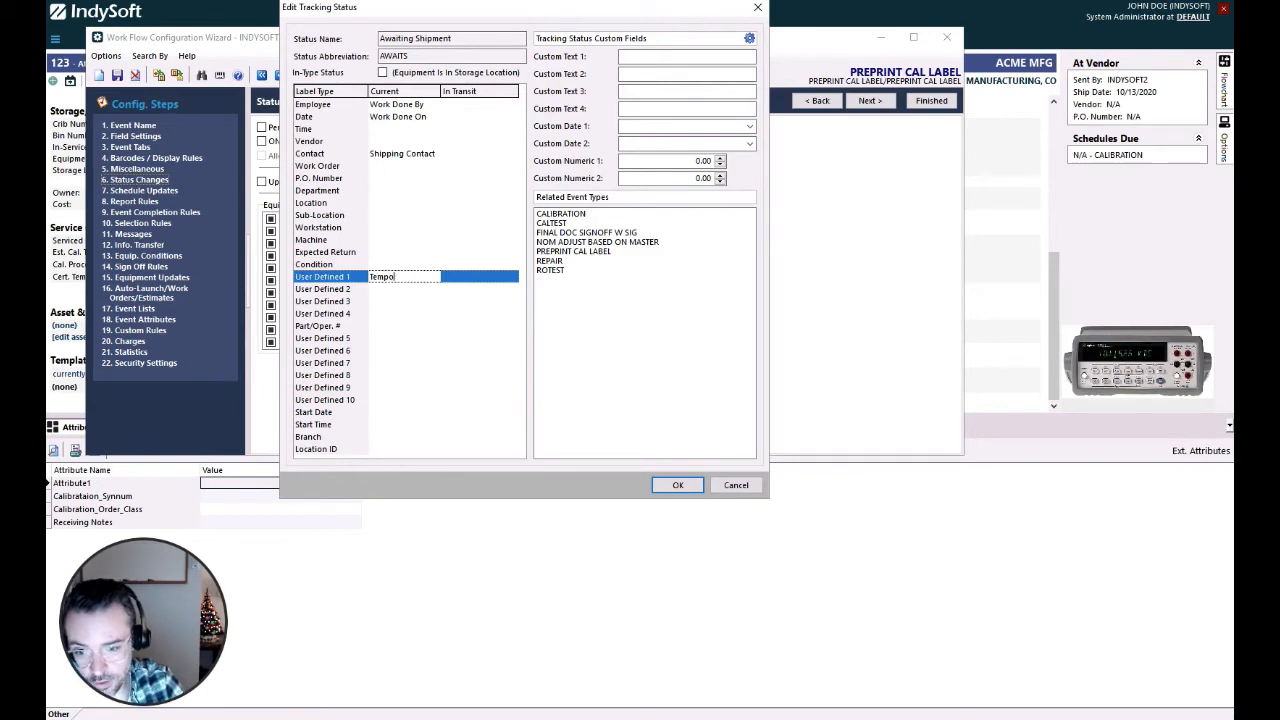
{"action": "left_click", "coordinate": [678, 485]}
- Save the PREPRINT CAL LABEL configuration with the check-in note "Updating Tracking Status Fields"
{"action": "left_click", "coordinate": [115, 77]}
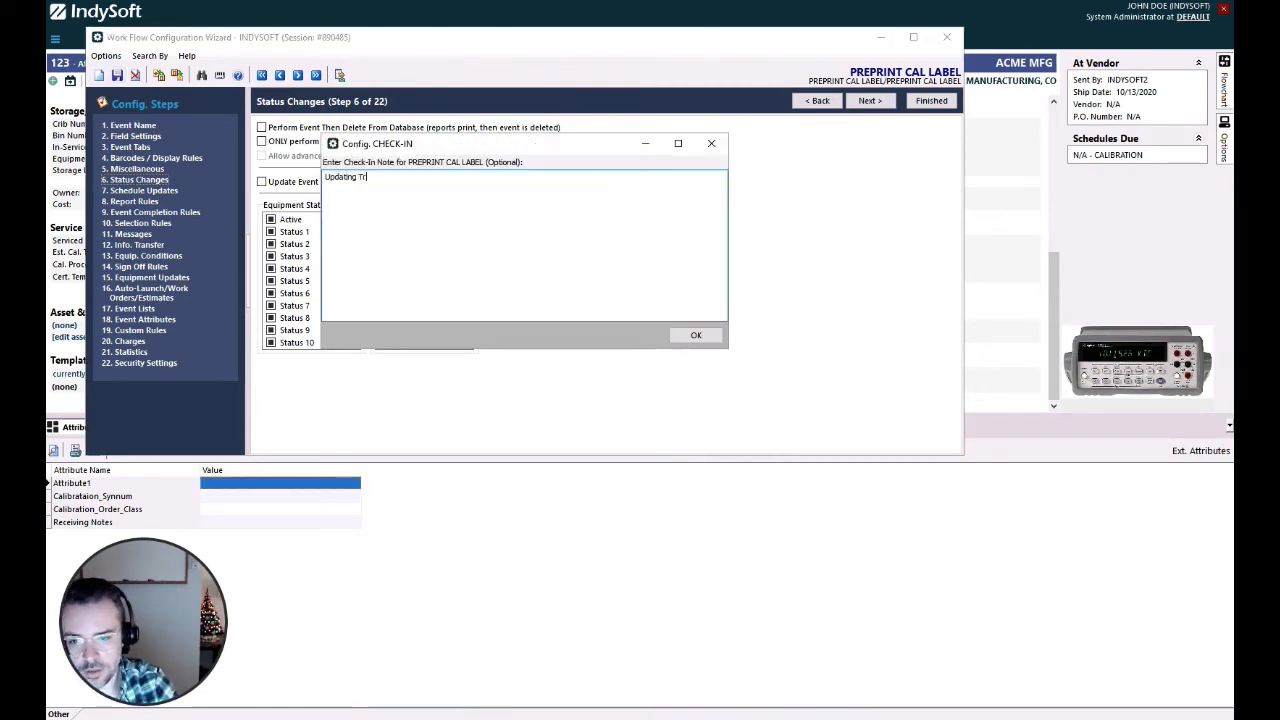
{"action": "type", "text": "acking Status Fields"}
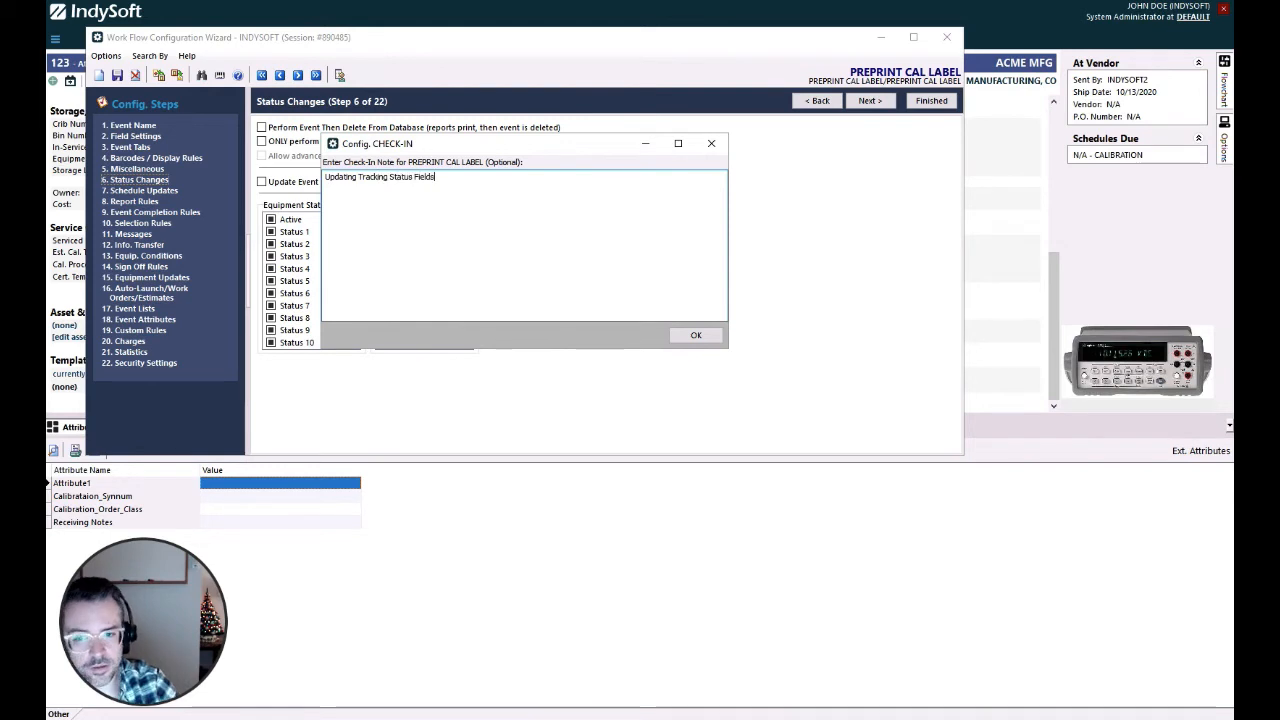
{"action": "left_click", "coordinate": [681, 335]}
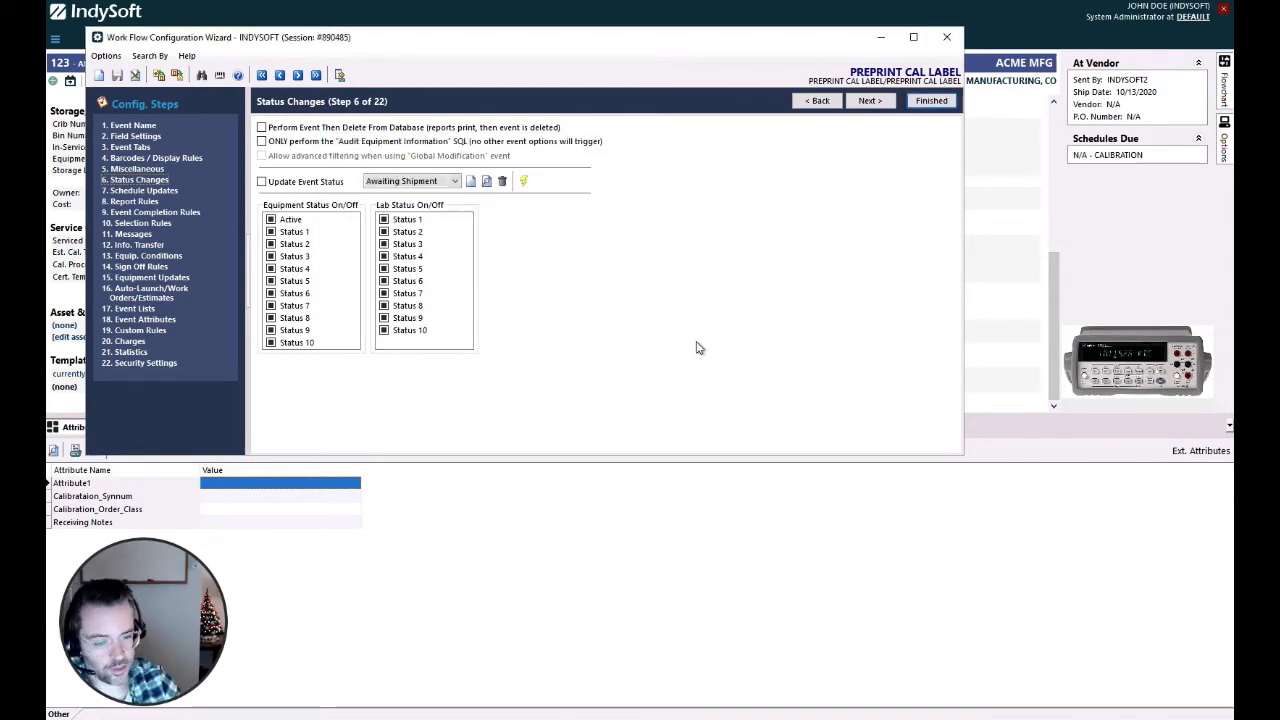
- Return to the equipment record and set the tracking status of asset 123 to Awaiting Shipment
{"action": "left_click", "coordinate": [1055, 271]}
{"action": "right_click", "coordinate": [662, 13]}
{"action": "left_click", "coordinate": [665, 18]}
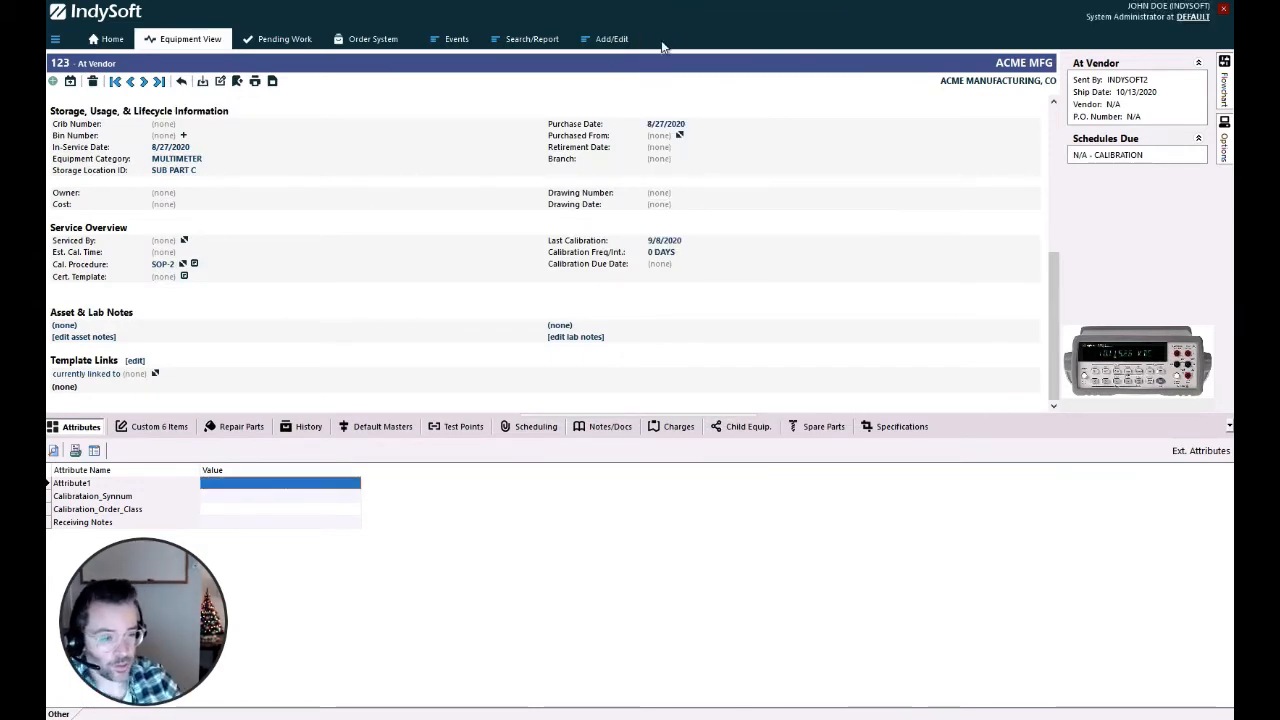
{"action": "left_click", "coordinate": [1107, 68]}
{"action": "left_click", "coordinate": [1172, 97]}
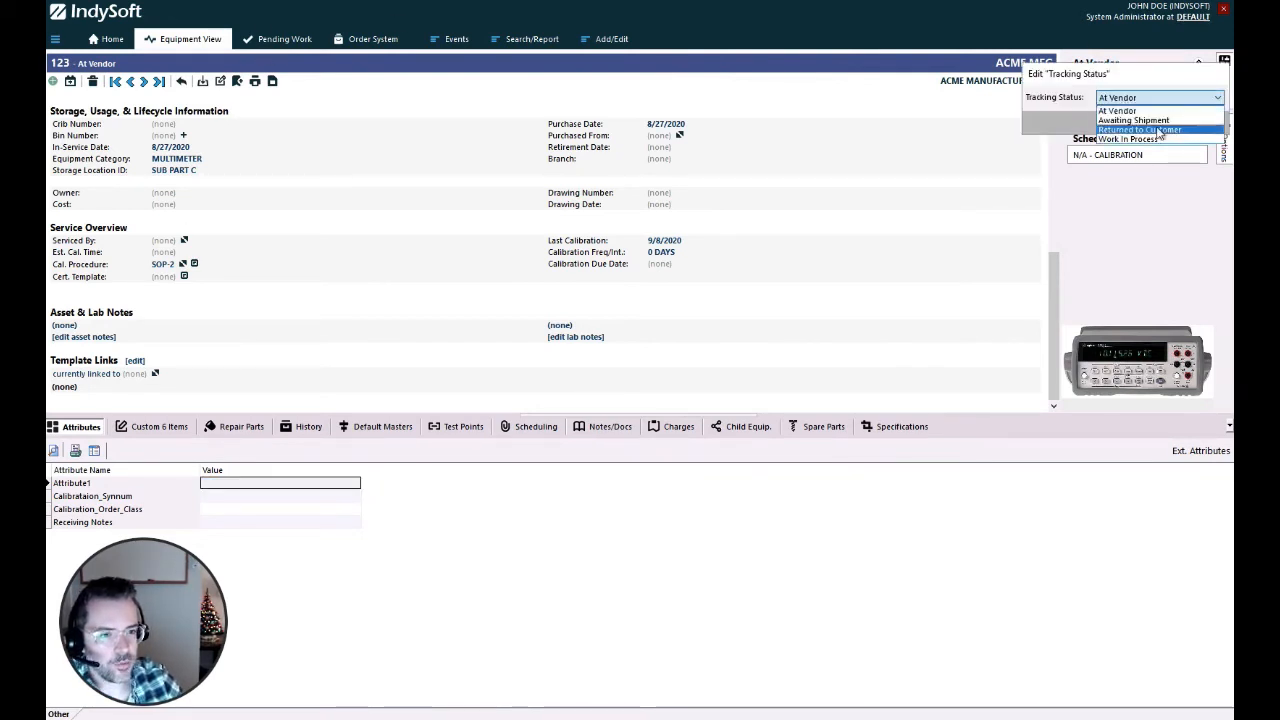
{"action": "left_click", "coordinate": [1150, 121]}
{"action": "left_click", "coordinate": [1198, 126]}
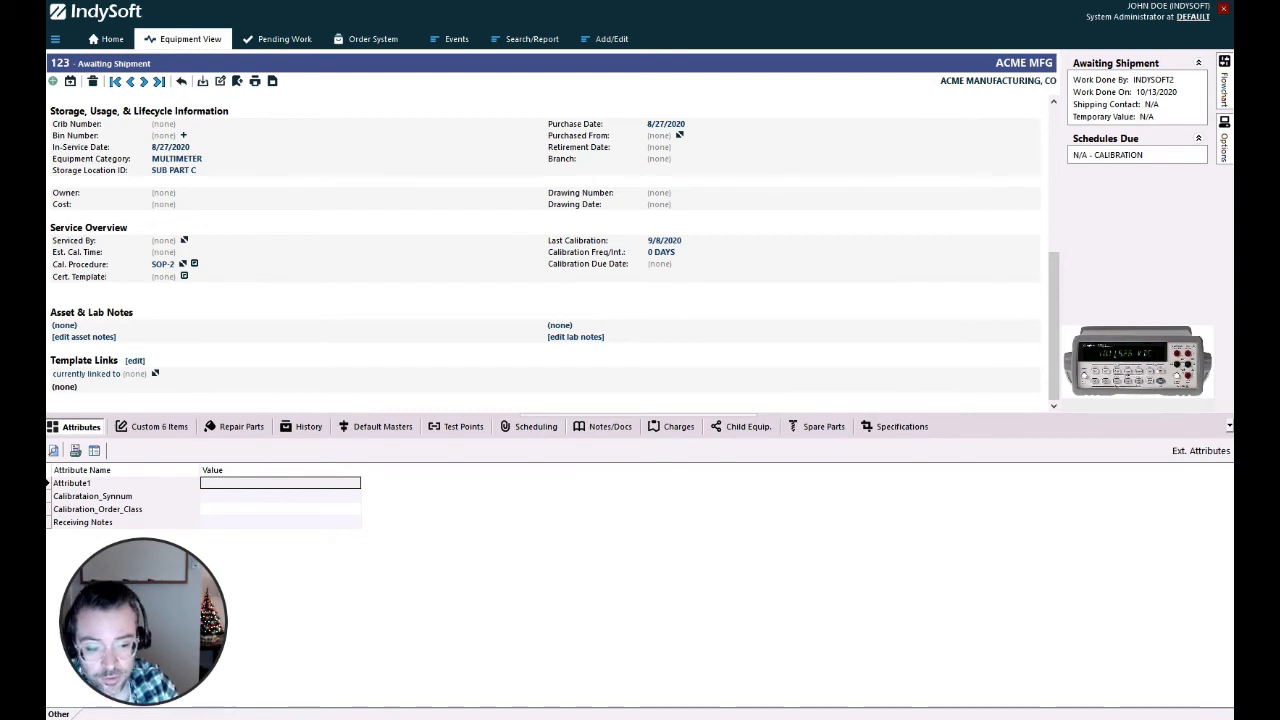
- Bring up the STANDARD flowchart in the Flowchart Editor and examine the At Vendor entry among its tracking statuses
{"action": "left_click", "coordinate": [1180, 719]}
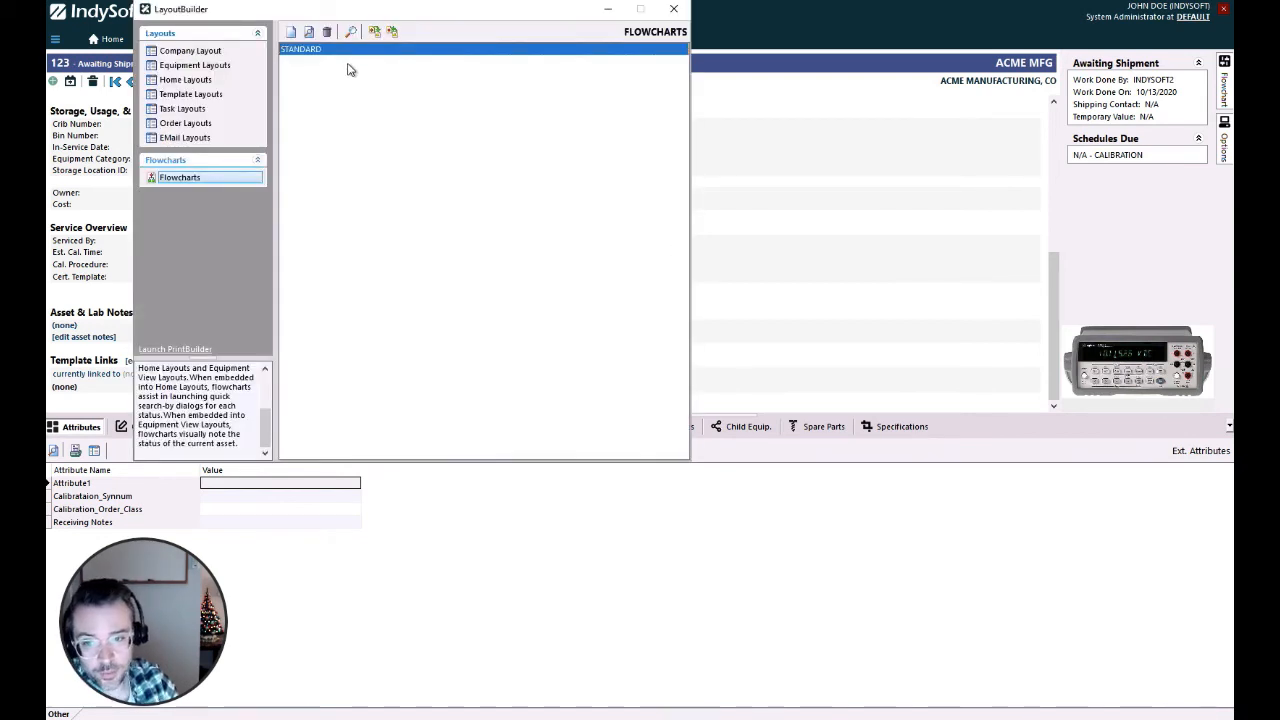
{"action": "left_click", "coordinate": [1115, 719]}
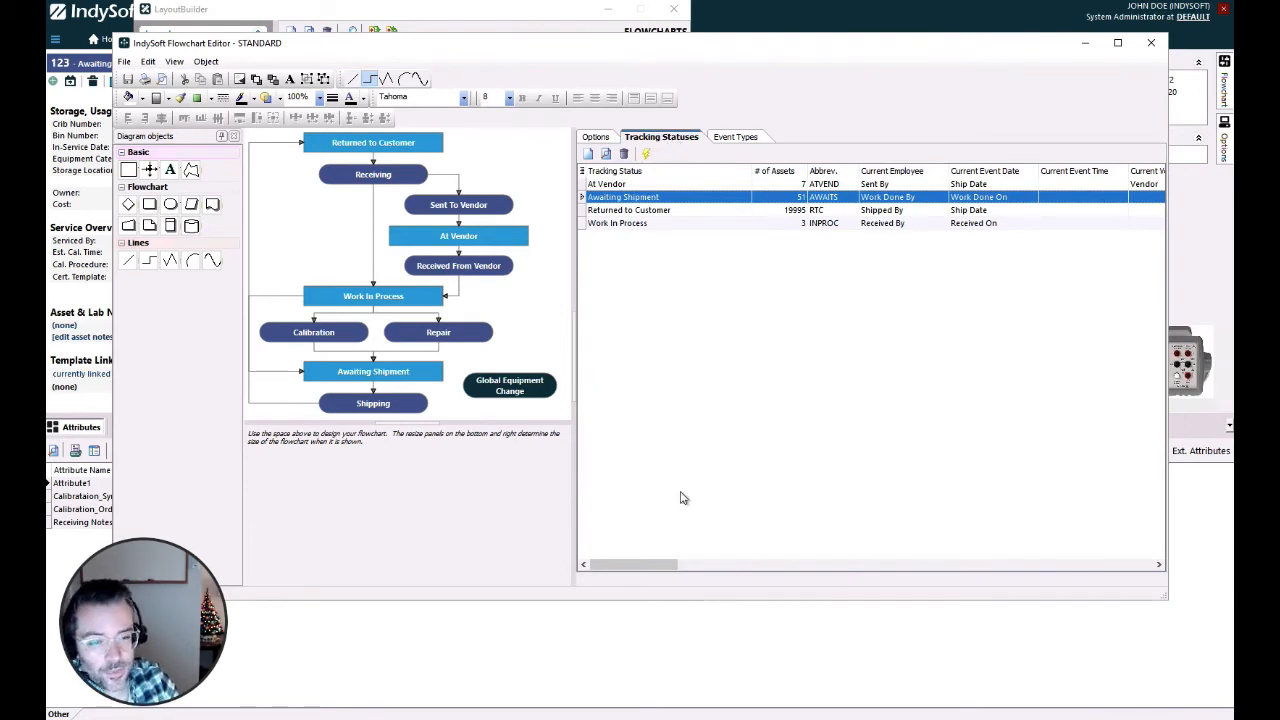
{"action": "left_click_drag", "start_coordinate": [632, 567], "coordinate": [560, 560]}
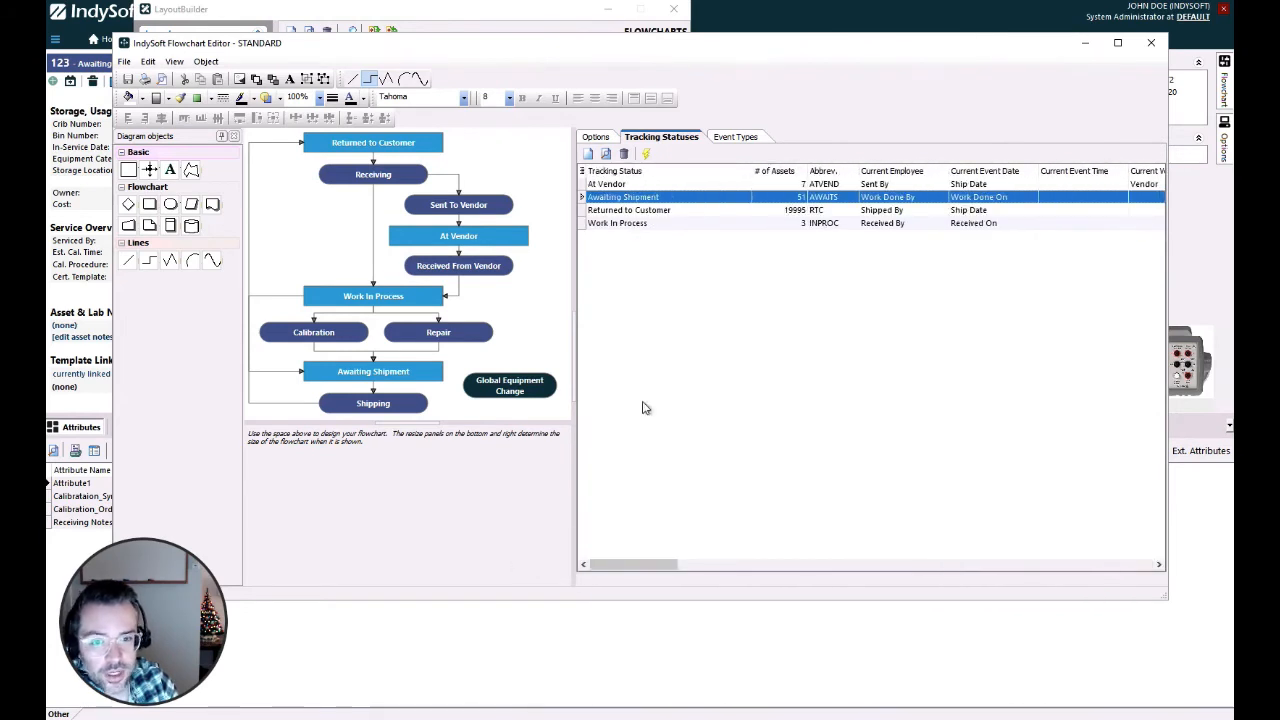
{"action": "left_click", "coordinate": [626, 184]}
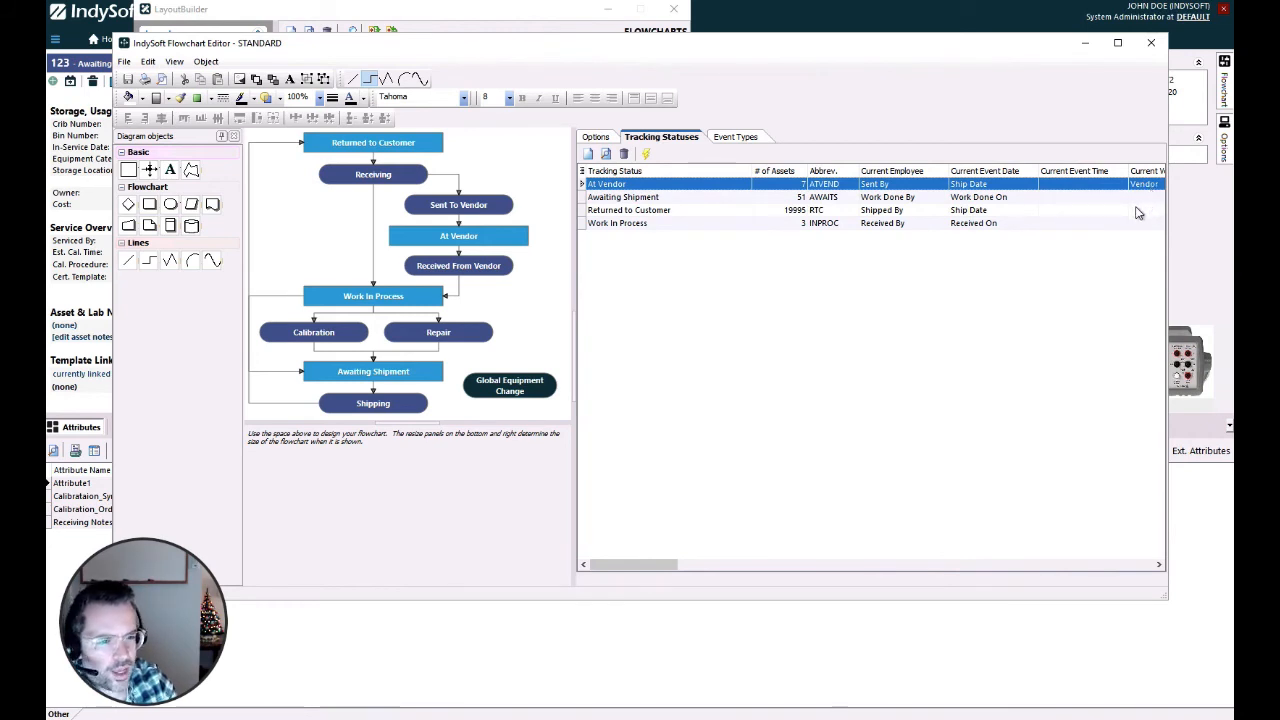
- Add the Current label "Vendor" to the Vendor field of the Returned to Customer tracking status
{"action": "double_click", "coordinate": [692, 210]}
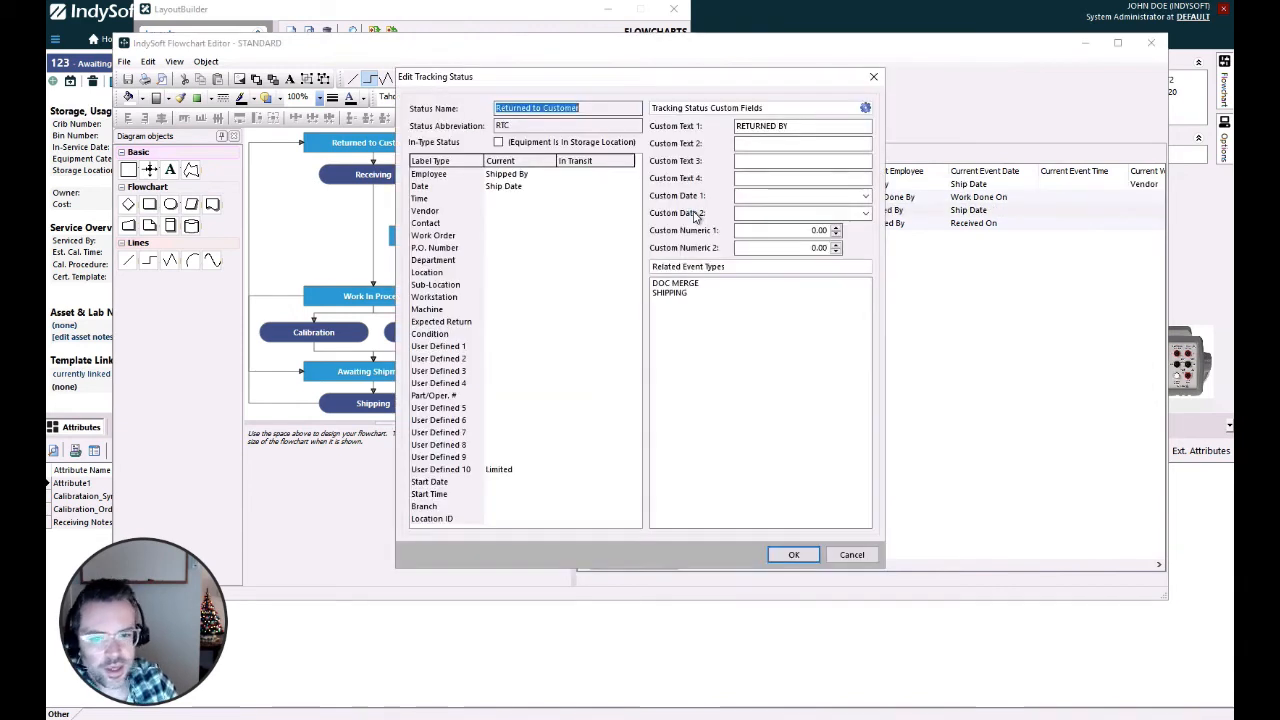
{"action": "left_click", "coordinate": [496, 210]}
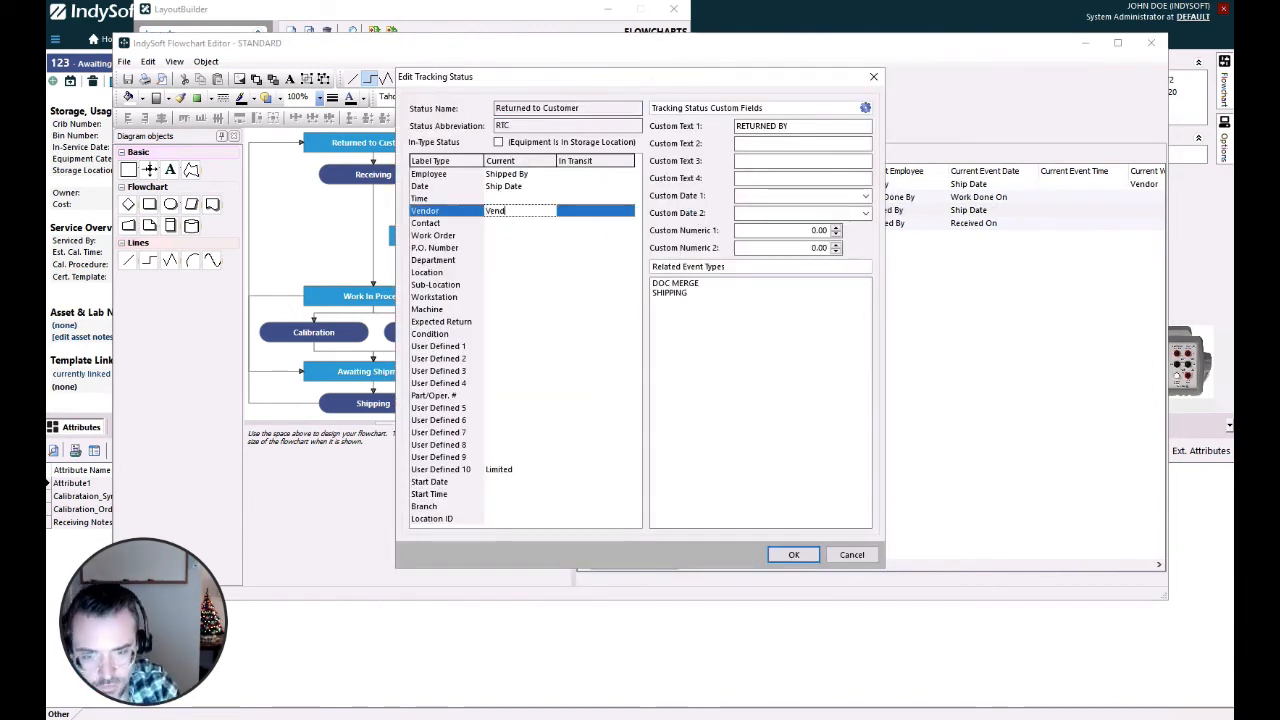
{"action": "left_click", "coordinate": [814, 553]}
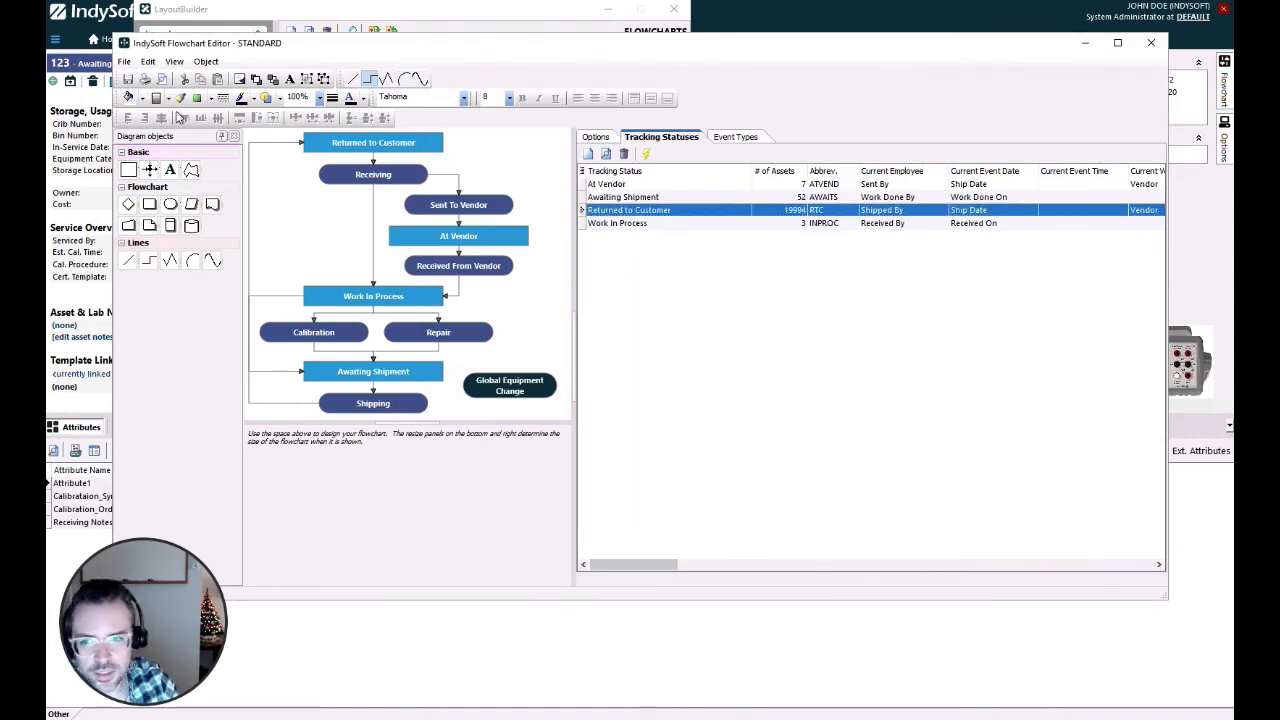
- Set the tracking status of asset 123 to Returned to Customer and switch back to the STANDARD flowchart editor
{"action": "left_click", "coordinate": [634, 640]}
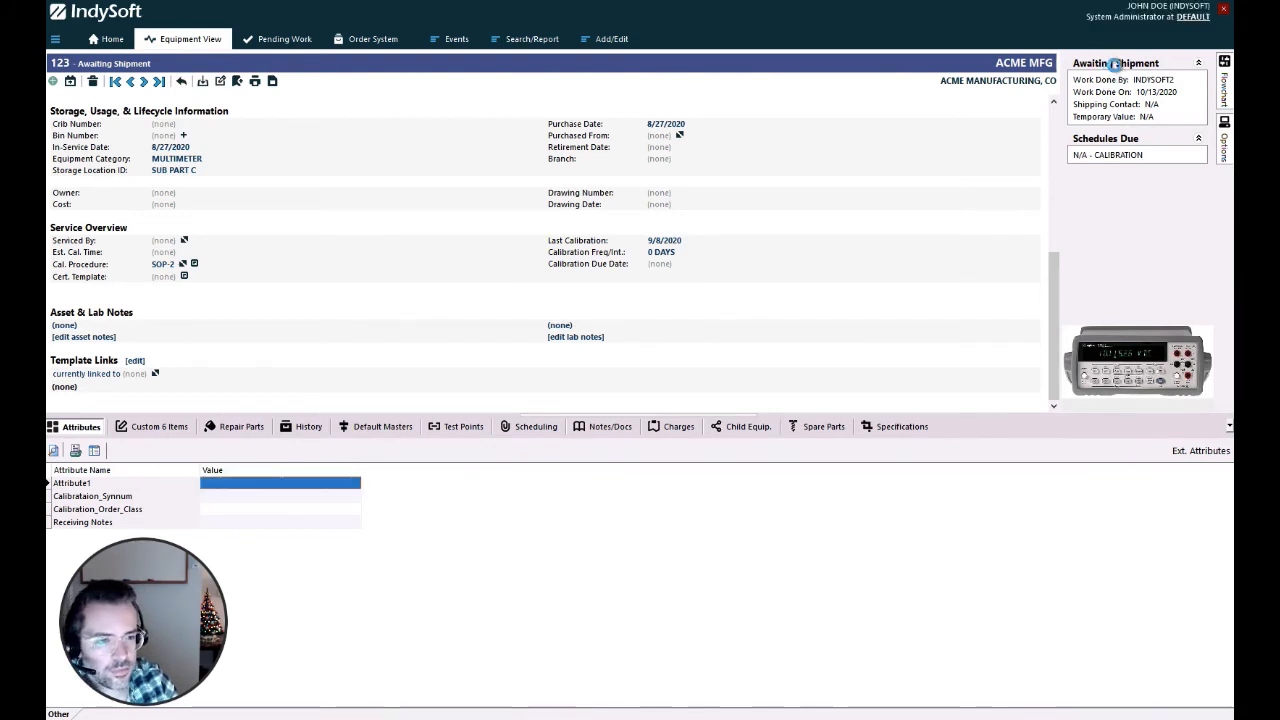
{"action": "left_click", "coordinate": [1114, 63]}
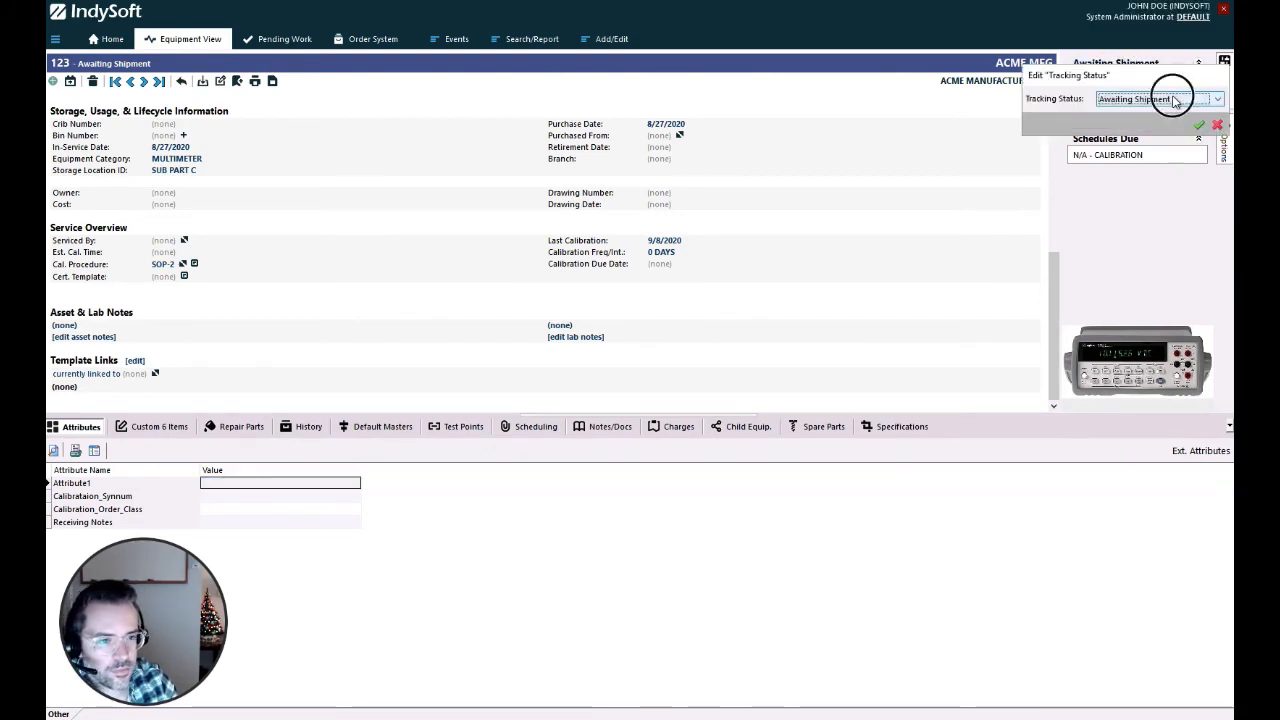
{"action": "left_click", "coordinate": [1165, 100]}
{"action": "left_click", "coordinate": [1140, 131]}
{"action": "left_click", "coordinate": [1200, 125]}
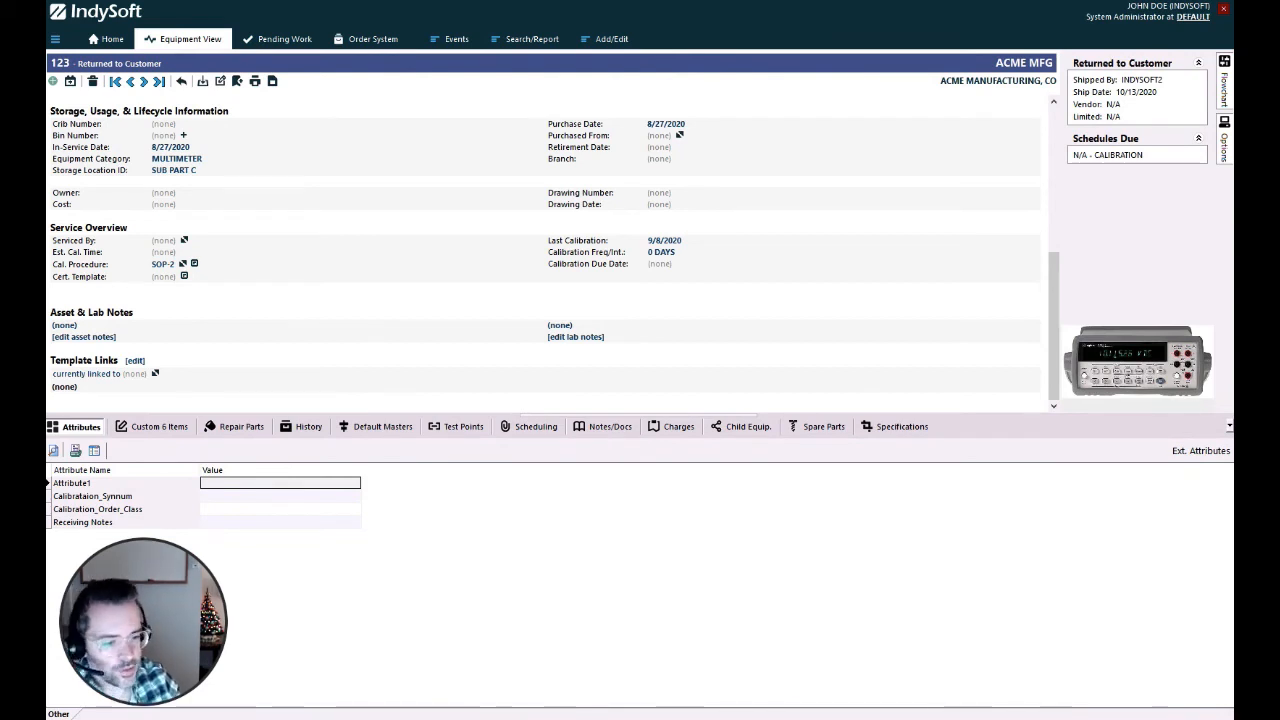
{"action": "left_click", "coordinate": [1127, 719]}
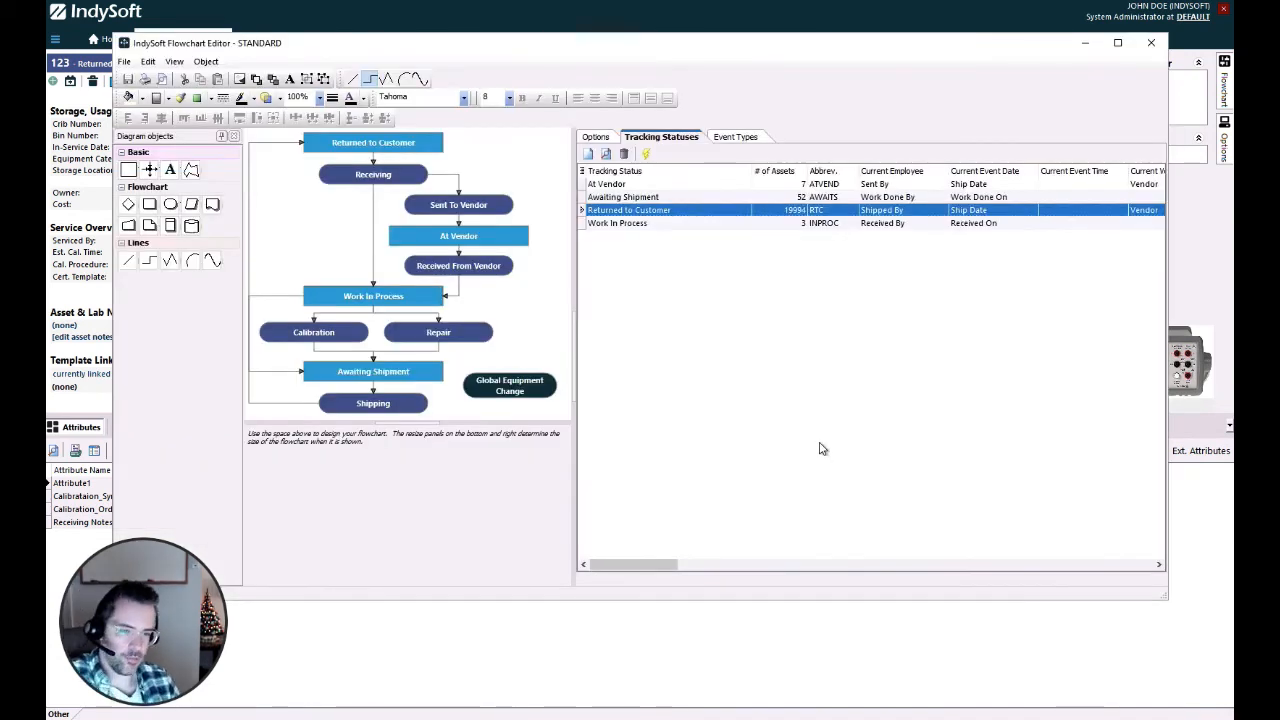